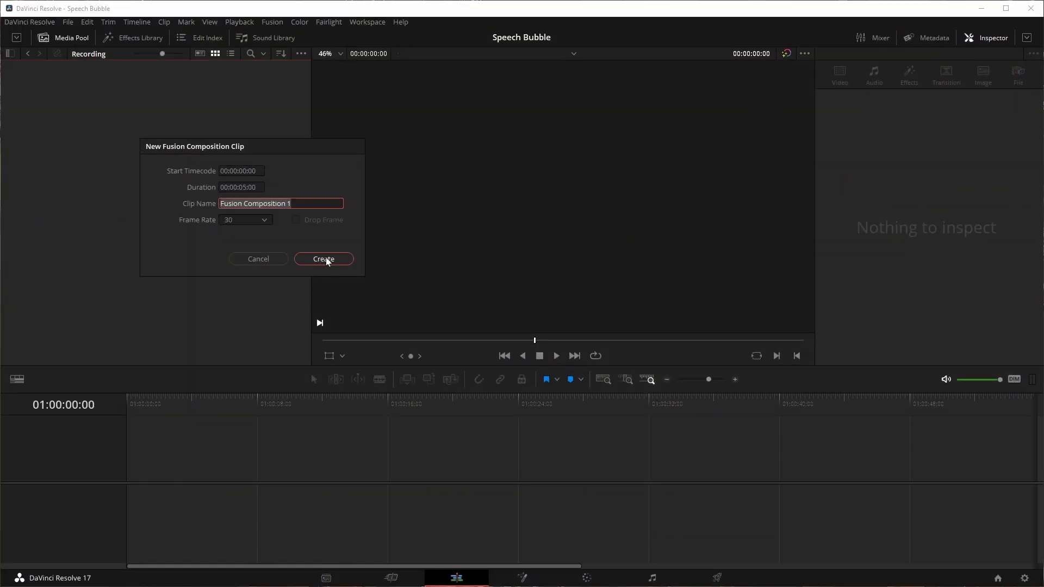
# - Create the Fusion composition clip named Fusion Composition 1 at 30 fps with a five-second duration and open it for compositing
pyautogui.click(327, 259)
pyautogui.click(89, 100)
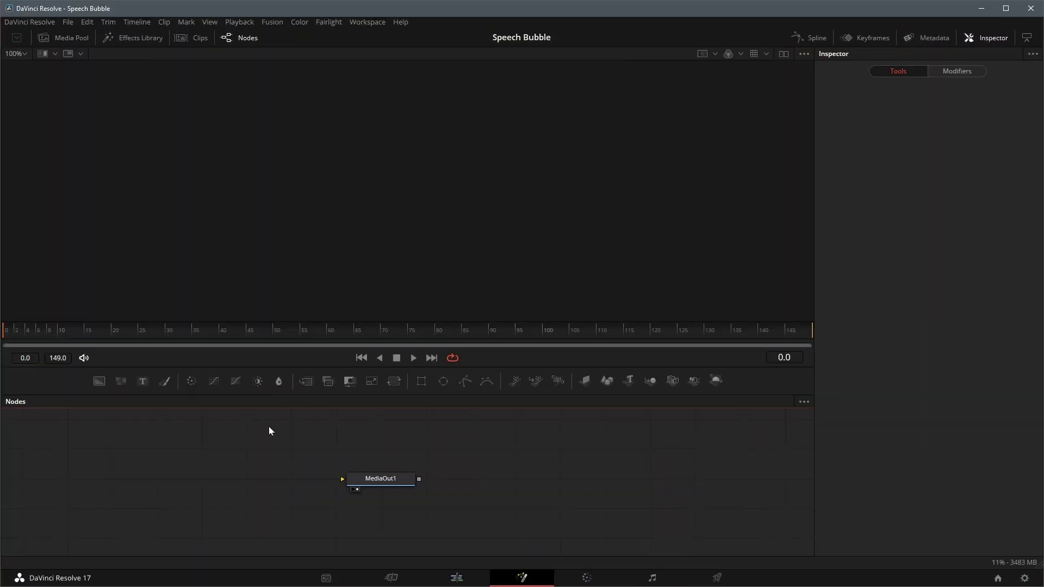
# - Add an sEllipse and an sRender shape node, chain them into MediaOut1, and space the nodes apart to leave room after the ellipse
pyautogui.click(139, 38)
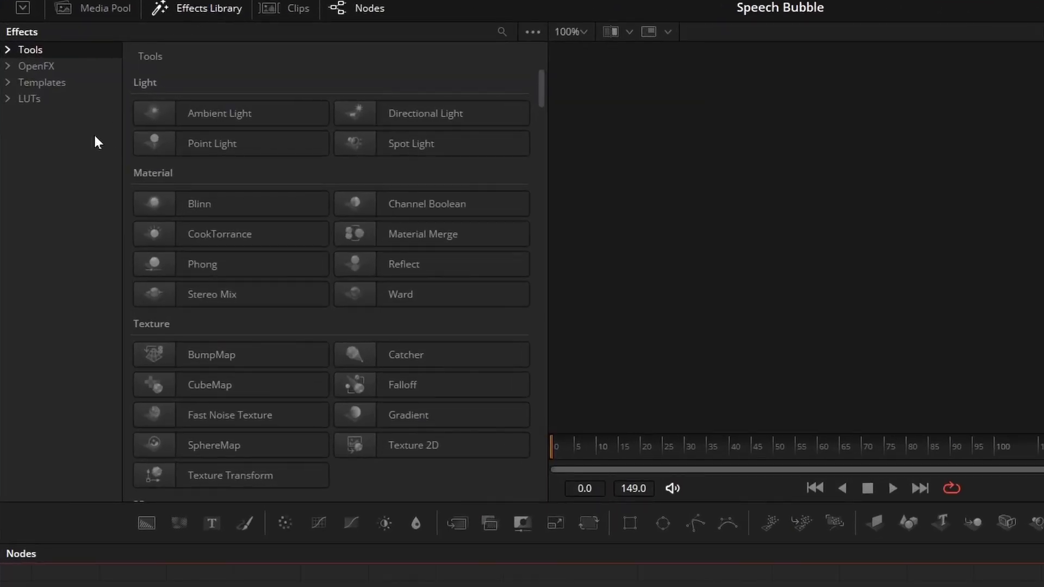
pyautogui.click(10, 53)
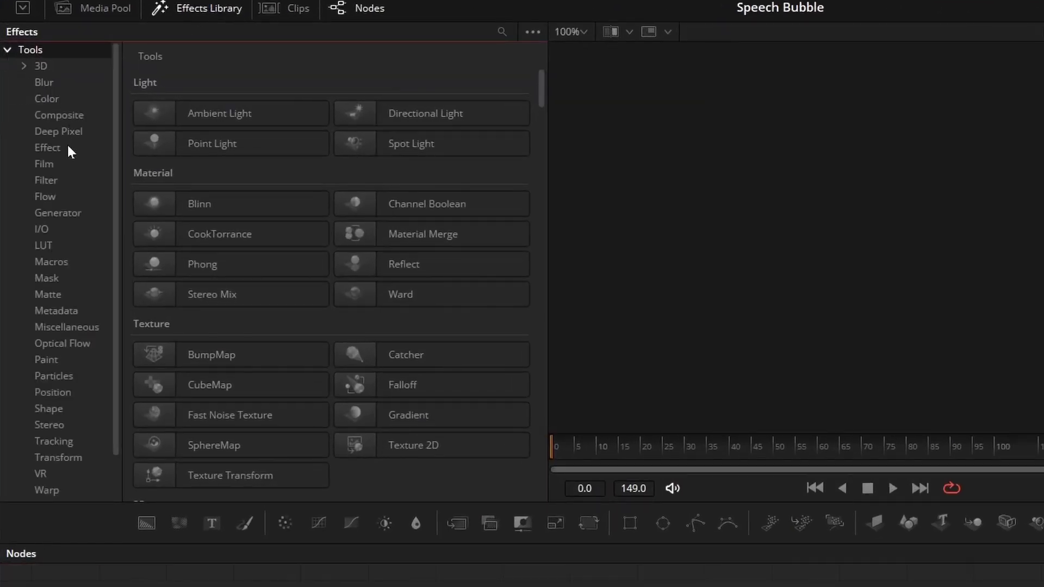
pyautogui.scroll(-1, 77, 245)
pyautogui.click(49, 361)
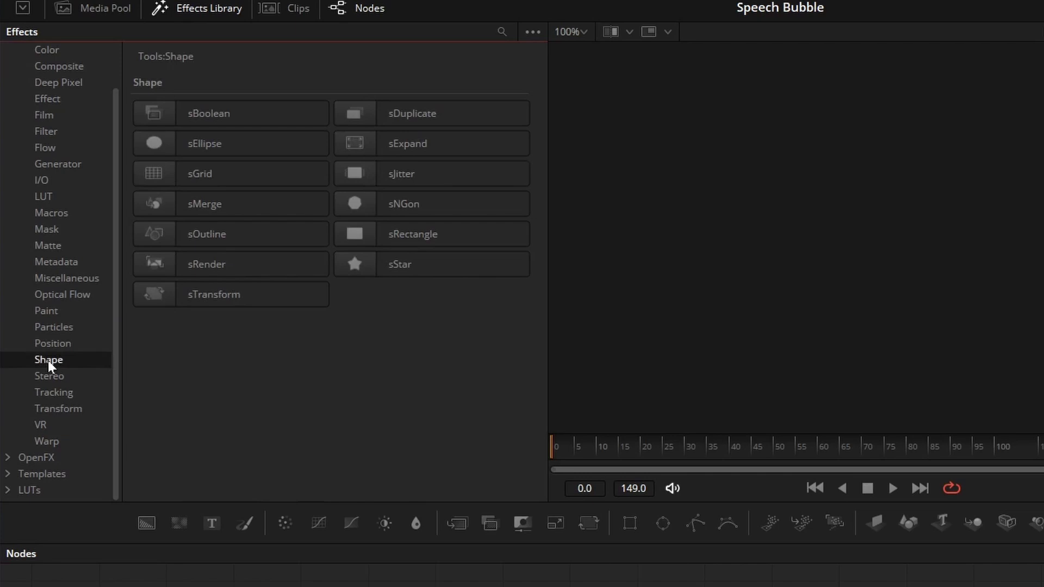
pyautogui.moveTo(206, 143); pyautogui.dragTo(120, 465)
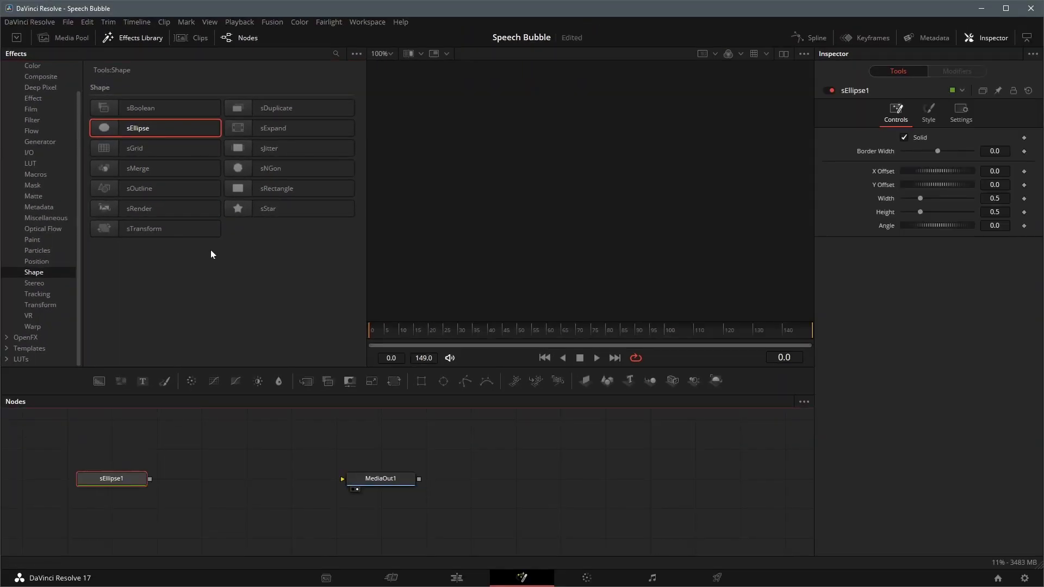
pyautogui.moveTo(112, 207); pyautogui.dragTo(342, 479)
pyautogui.moveTo(150, 479); pyautogui.dragTo(228, 478)
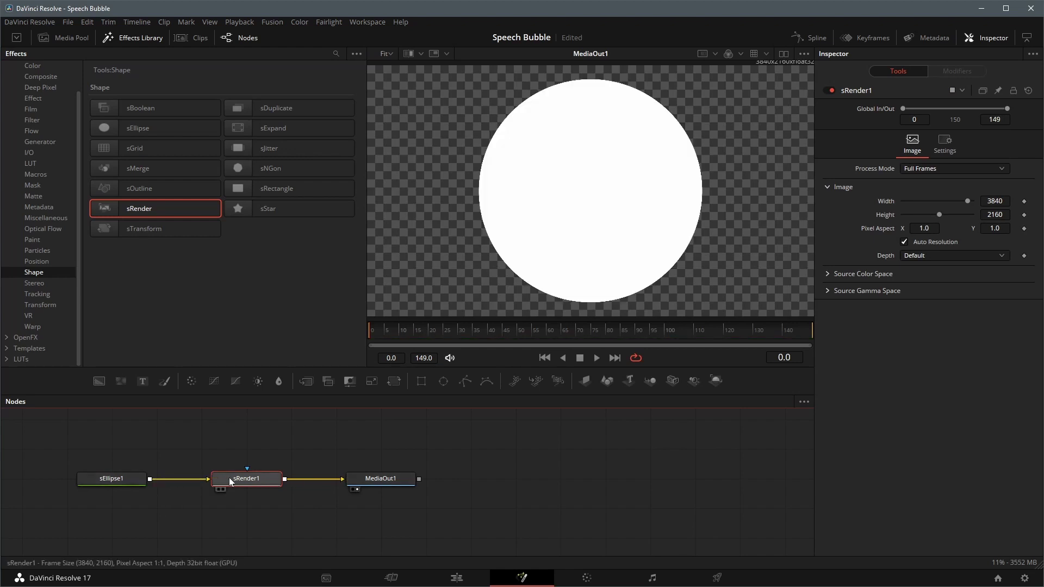
pyautogui.moveTo(344, 479); pyautogui.dragTo(569, 477)
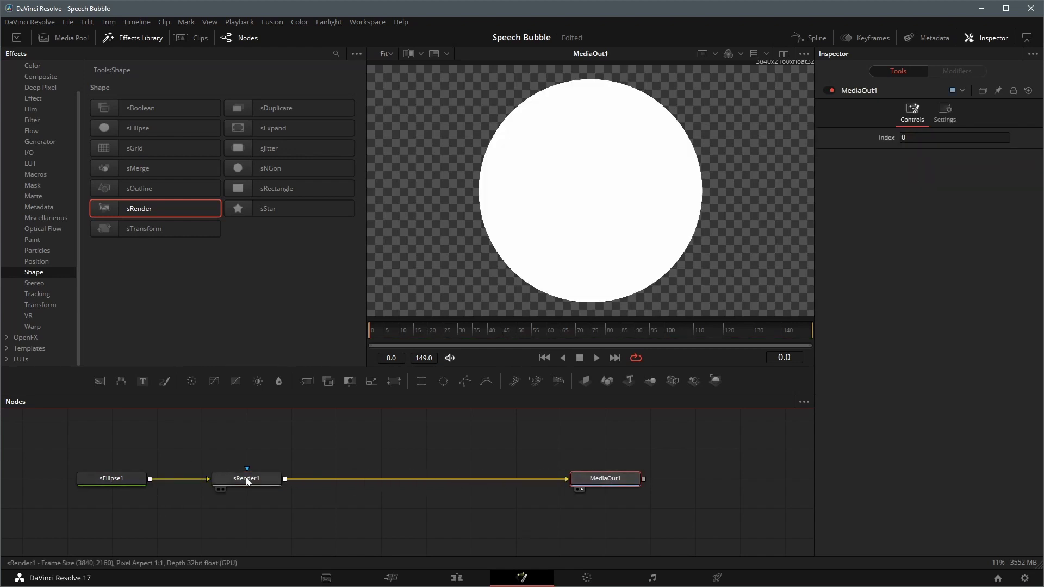
pyautogui.moveTo(246, 478); pyautogui.dragTo(470, 478)
# - Add an sNGon node below the ellipse and insert an sBoolean node before sRender1 that takes both shapes as inputs
pyautogui.click(112, 479)
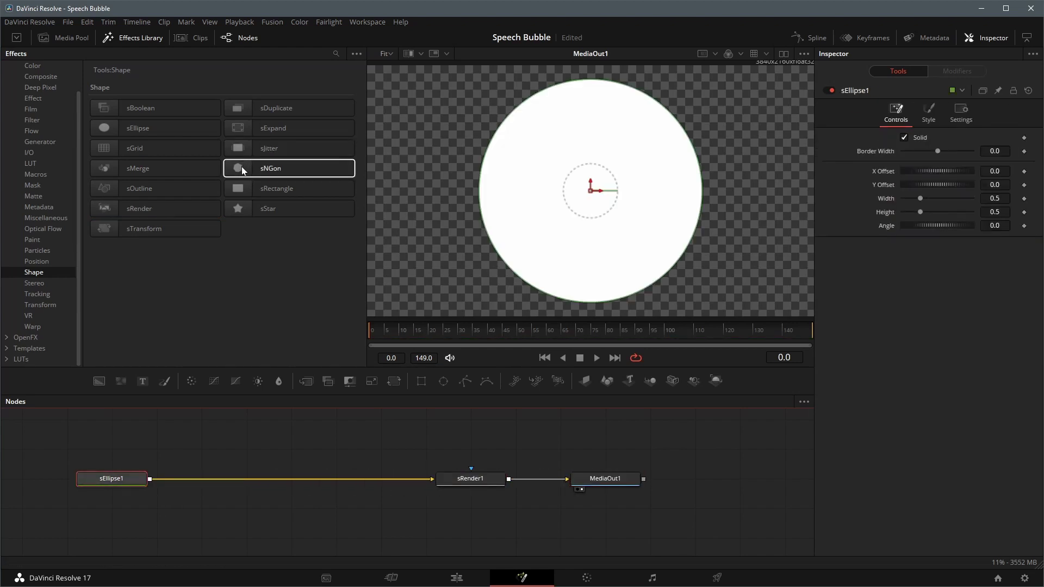
pyautogui.moveTo(241, 170); pyautogui.dragTo(116, 510)
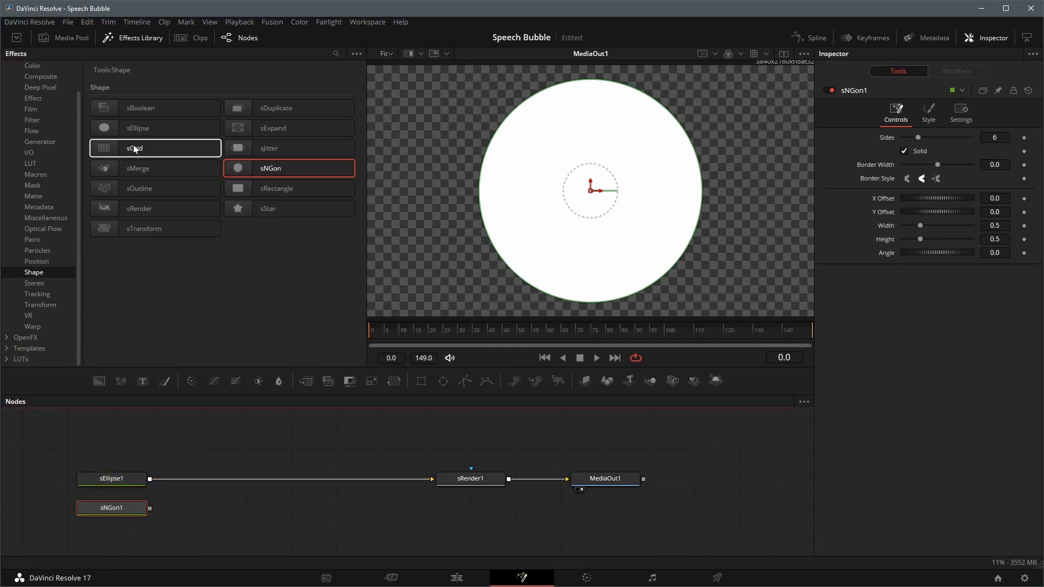
pyautogui.moveTo(116, 111); pyautogui.dragTo(298, 482)
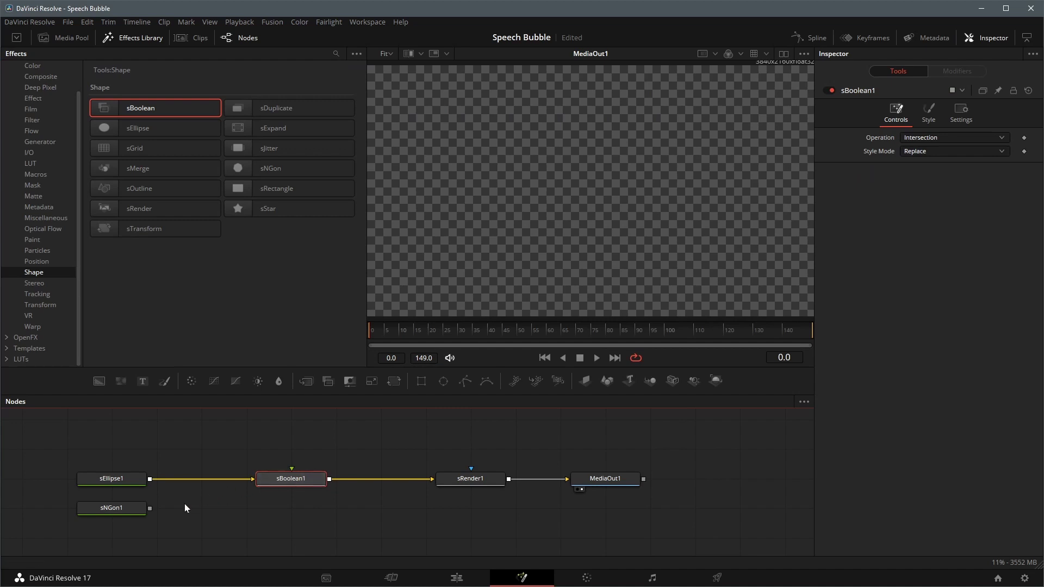
pyautogui.moveTo(148, 508); pyautogui.dragTo(302, 480)
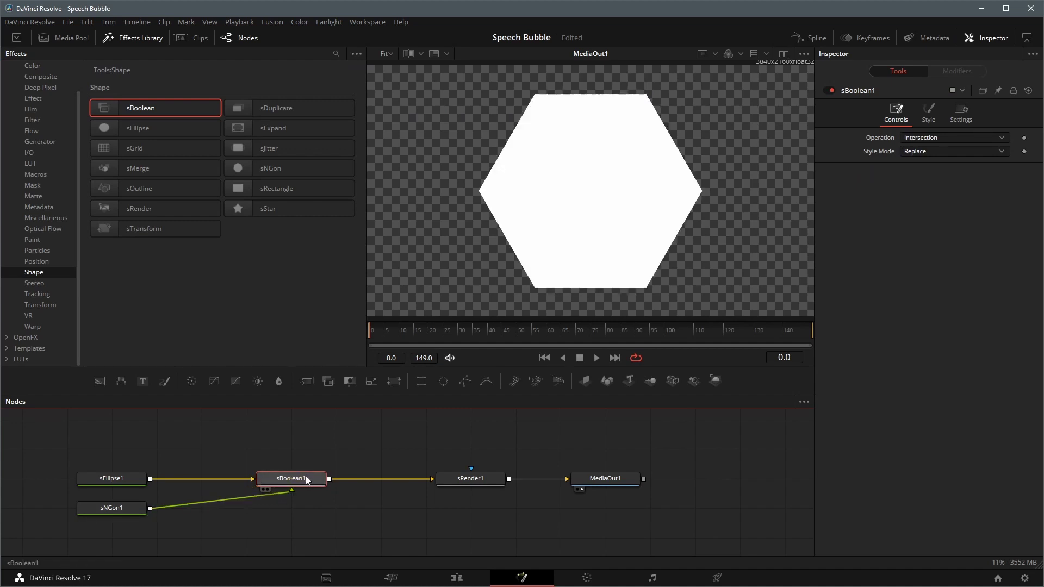
# - Turn the sNGon1 shape into a triangle by setting its number of sides to 3
pyautogui.click(112, 507)
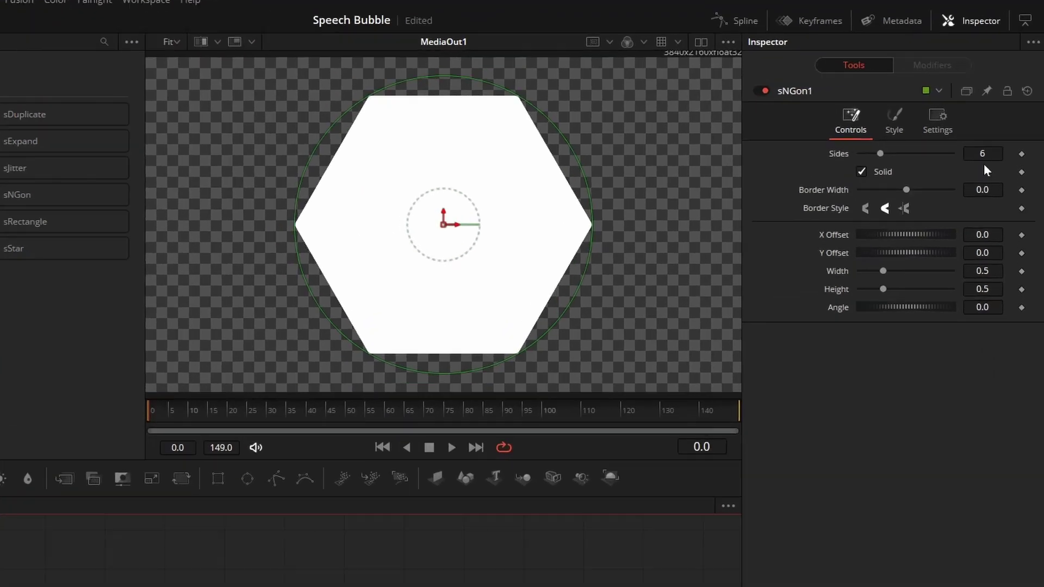
pyautogui.click(994, 137)
pyautogui.write('3')
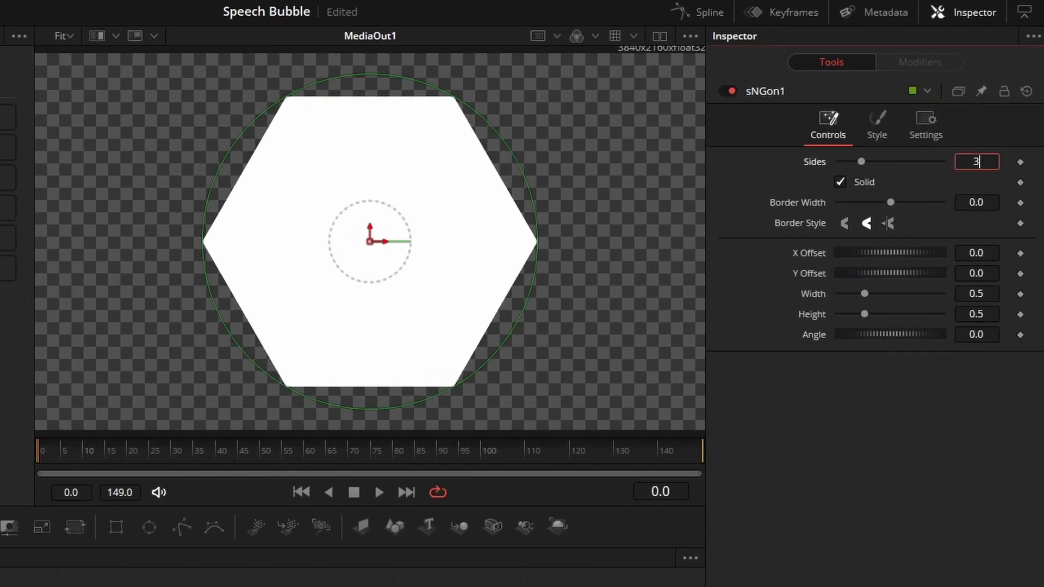
pyautogui.press('Return')
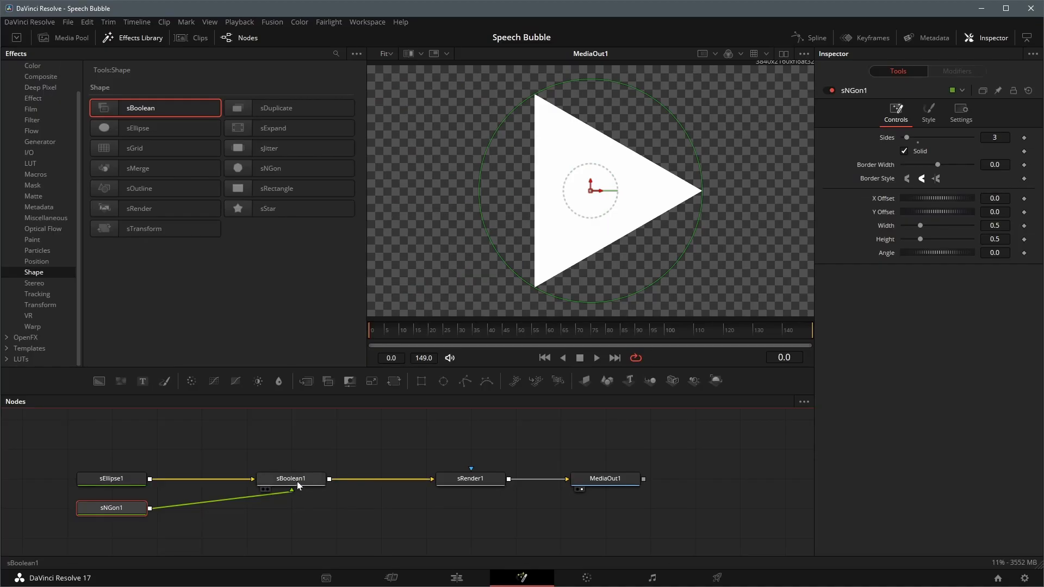
# - Set the operation of the sBoolean1 node to Union
pyautogui.click(293, 478)
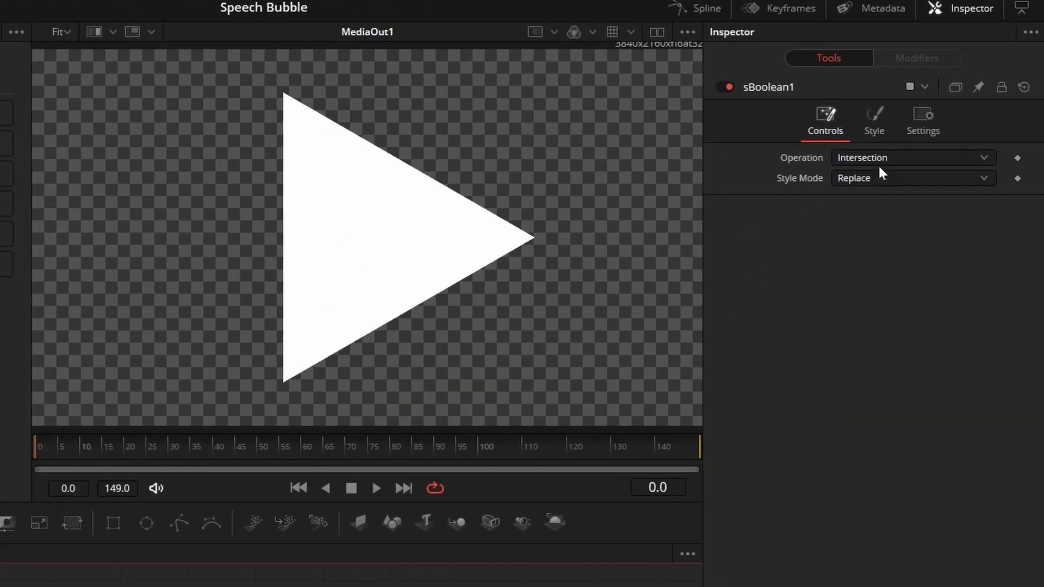
pyautogui.click(935, 138)
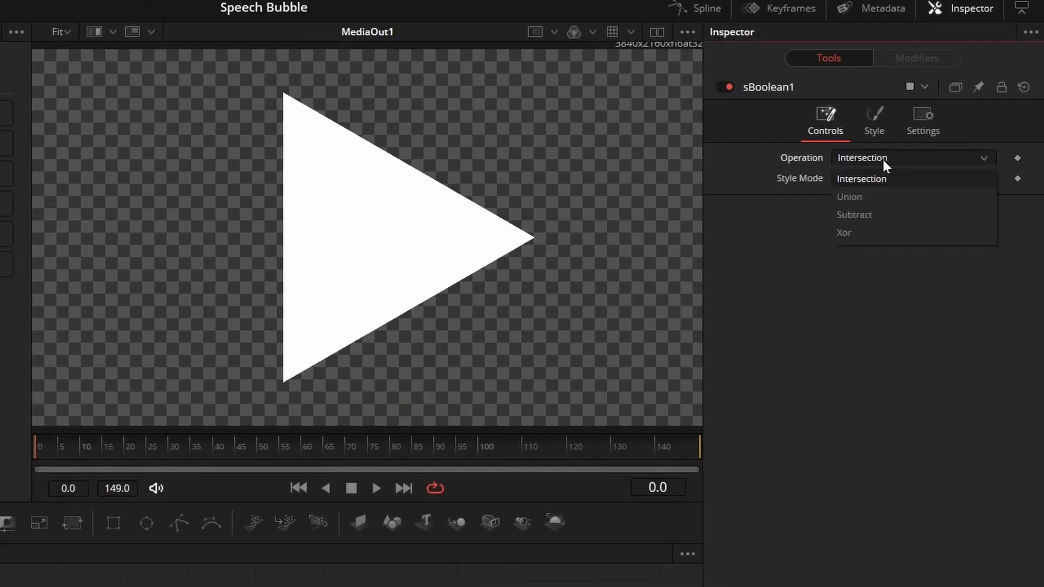
pyautogui.click(850, 196)
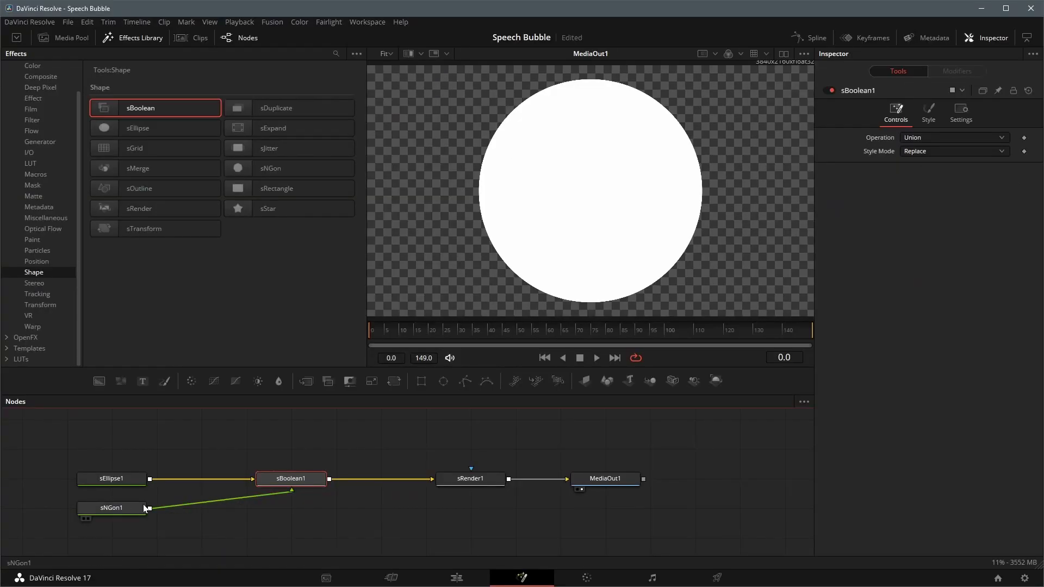
# - Move the triangle so its tip protrudes from the ellipse, at an X offset of about 0.106 and Y offset of about -0.023
pyautogui.click(117, 511)
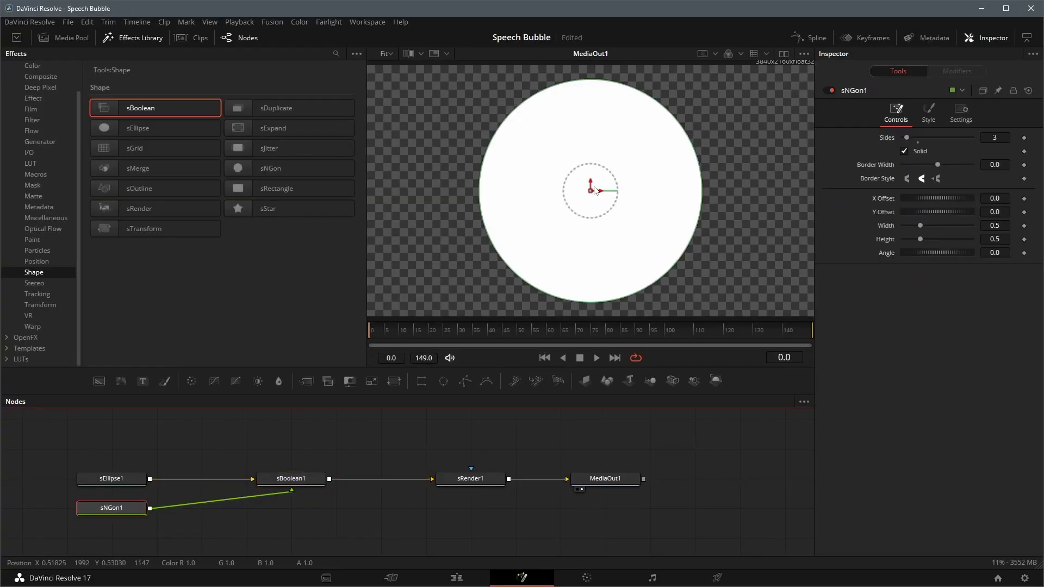
pyautogui.moveTo(596, 193); pyautogui.dragTo(641, 206)
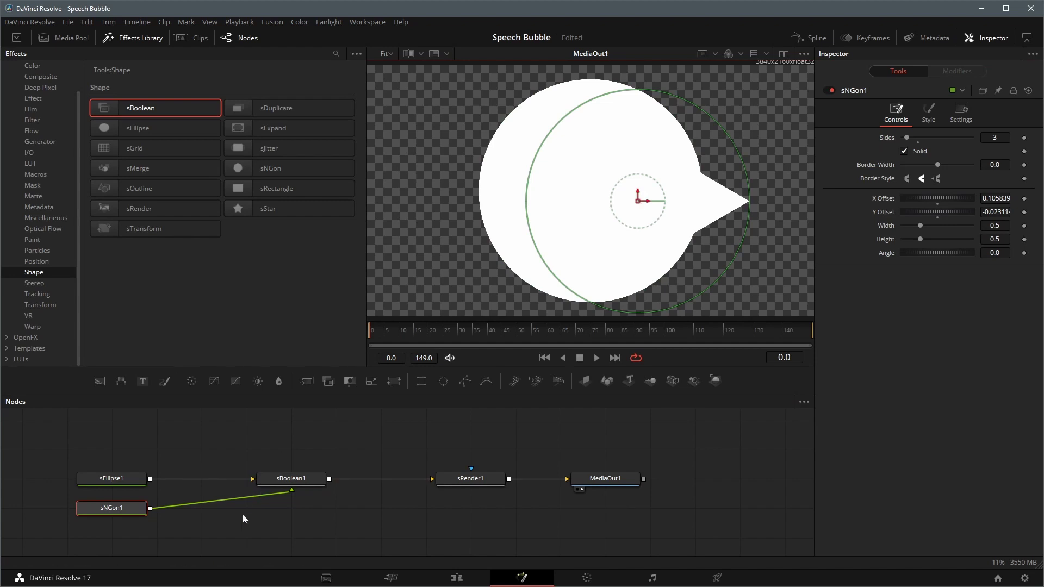
# - Insert an sOutline node between sBoolean1 and sRender1, rearranging the node chain to make room
pyautogui.moveTo(270, 479); pyautogui.dragTo(225, 480)
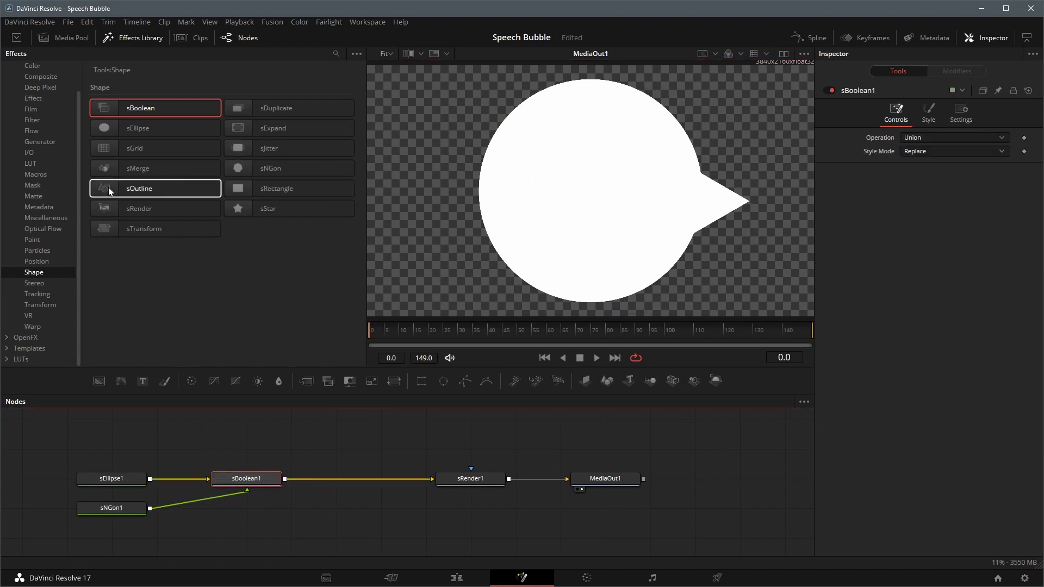
pyautogui.moveTo(109, 187); pyautogui.dragTo(496, 483)
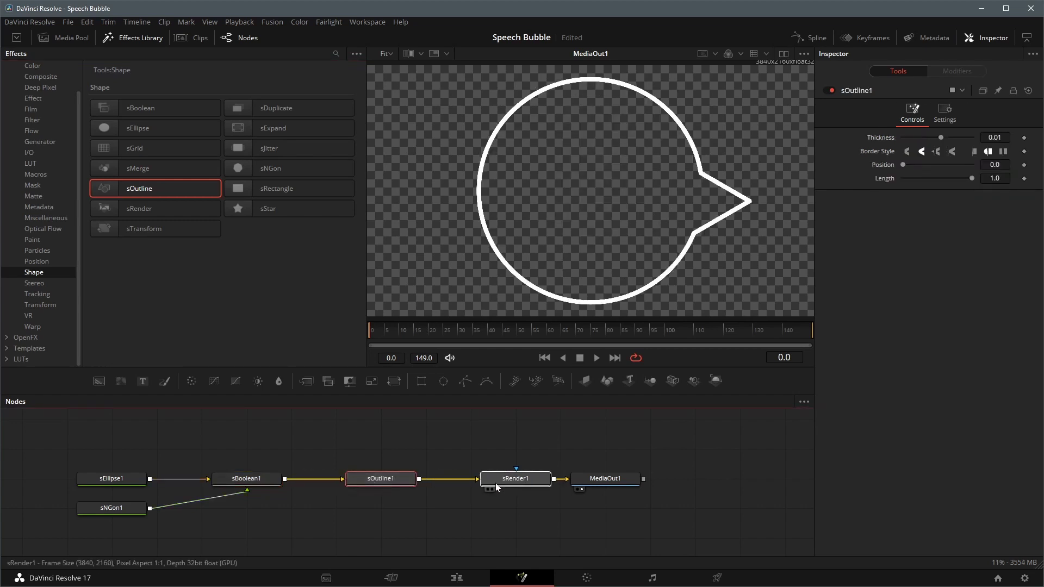
pyautogui.moveTo(606, 479); pyautogui.dragTo(631, 481)
# - Flatten the ellipse into a wide oval and shape the triangle into a lower-right tail, about 0.132 wide, 0.279 high, at an angle of 57.4
pyautogui.click(111, 478)
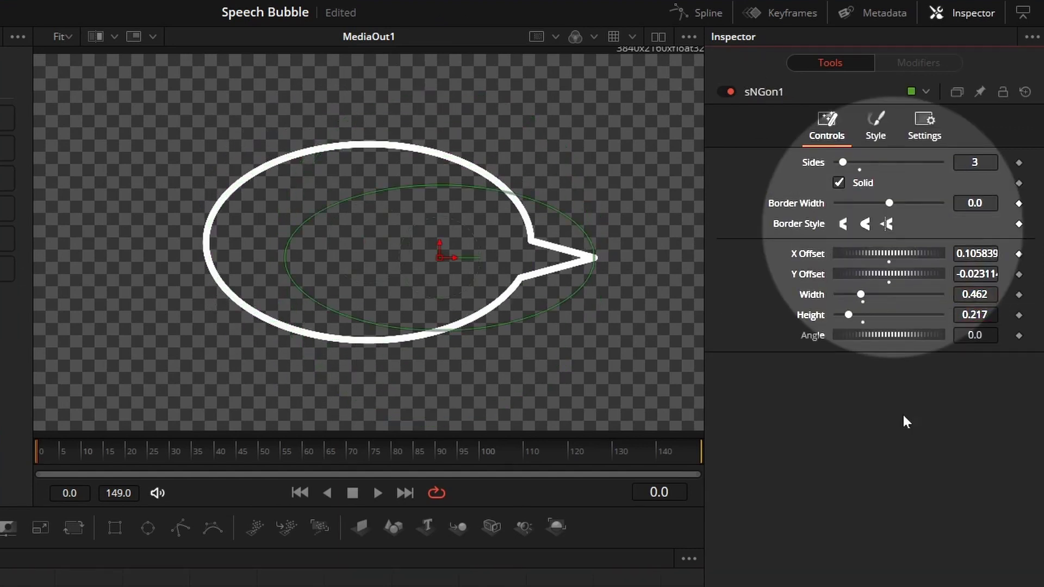
pyautogui.moveTo(440, 258); pyautogui.dragTo(416, 315)
pyautogui.moveTo(428, 355); pyautogui.dragTo(436, 349)
pyautogui.moveTo(448, 293); pyautogui.dragTo(443, 314)
pyautogui.moveTo(428, 299); pyautogui.dragTo(430, 306)
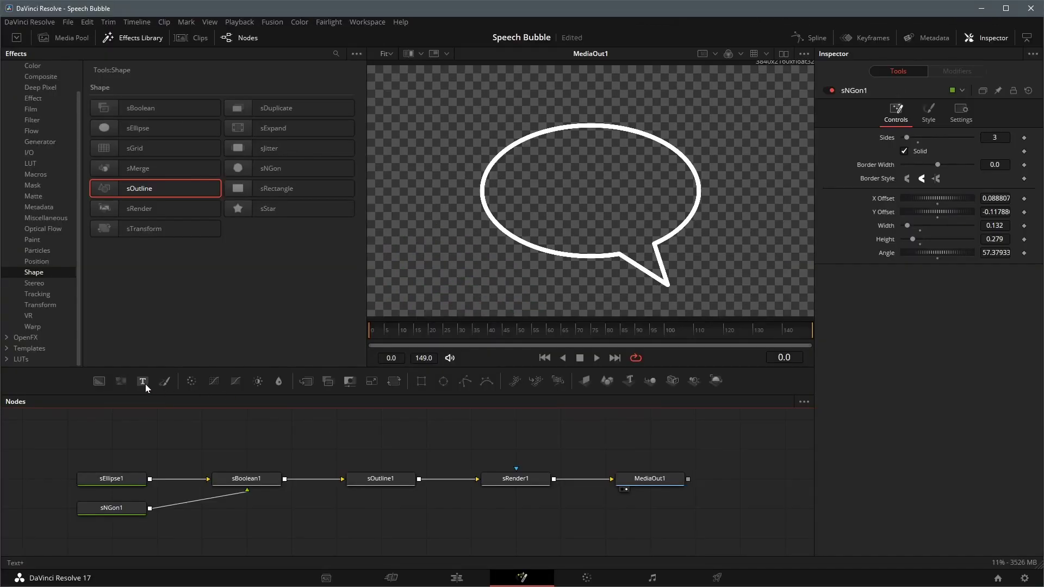
# - Add a Text+ node and merge it over the sRender1 output, moving MediaOut1 further along to make room
pyautogui.moveTo(141, 384); pyautogui.dragTo(554, 479)
pyautogui.moveTo(649, 479); pyautogui.dragTo(697, 478)
pyautogui.moveTo(636, 514); pyautogui.dragTo(615, 490)
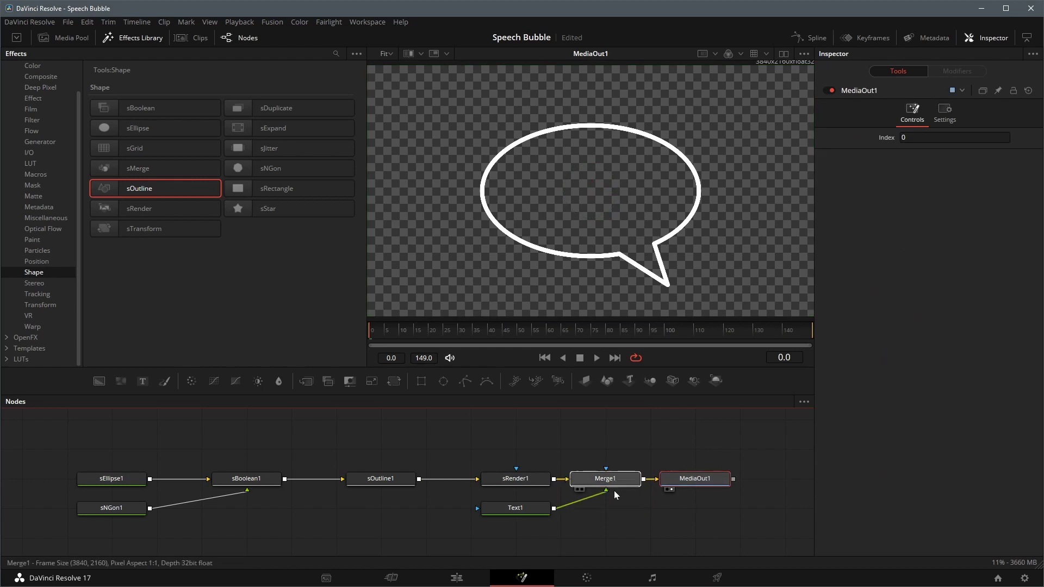
pyautogui.moveTo(707, 479); pyautogui.dragTo(752, 478)
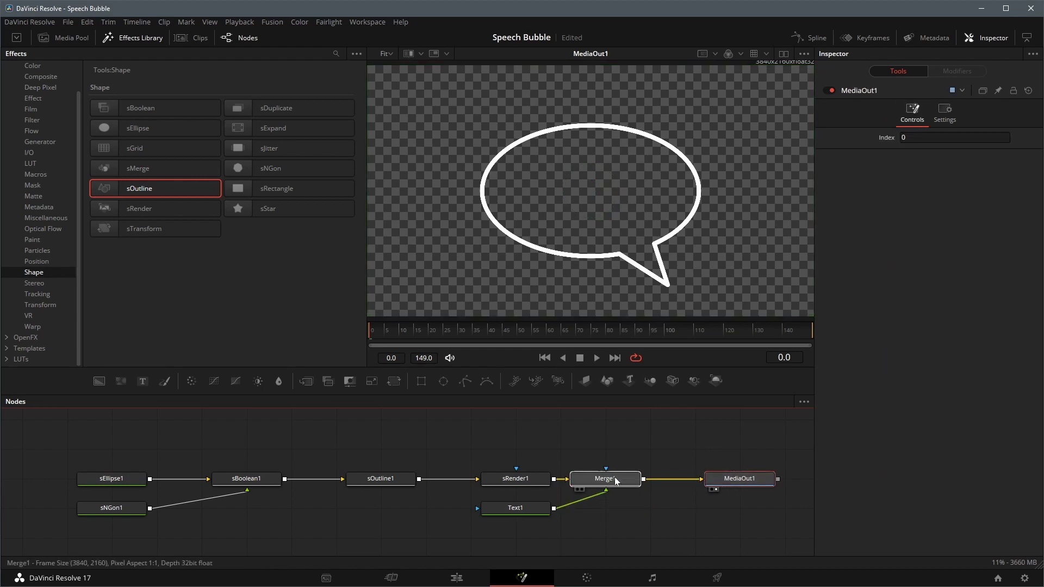
# - Set the Text1 content to "Hello!" in the Bradley Hand ITC font
pyautogui.click(515, 508)
pyautogui.click(871, 234)
pyautogui.write('Hello')
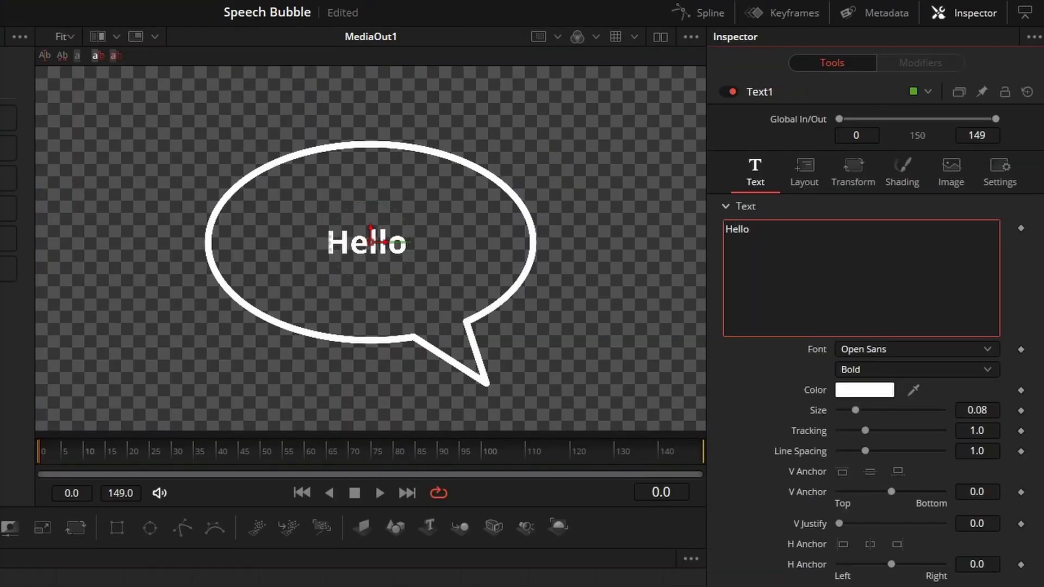
pyautogui.write('!')
pyautogui.click(913, 350)
pyautogui.click(879, 396)
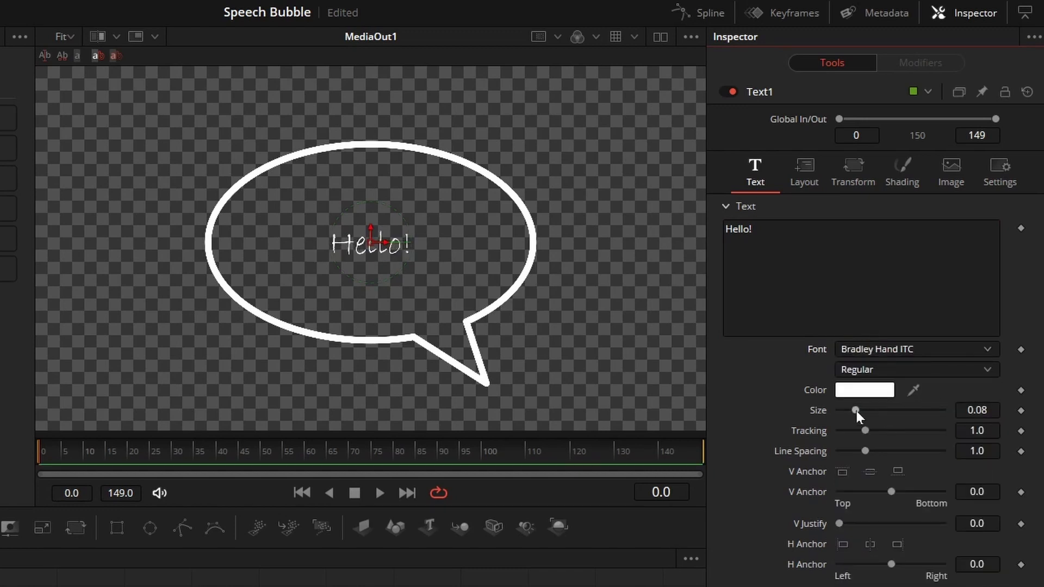
# - Enlarge the "Hello!" text to a size of about 0.2047, colour it orange, and nudge it to the centre of the bubble
pyautogui.moveTo(856, 410); pyautogui.dragTo(883, 413)
pyautogui.click(865, 390)
pyautogui.click(233, 343)
pyautogui.click(189, 344)
pyautogui.click(434, 554)
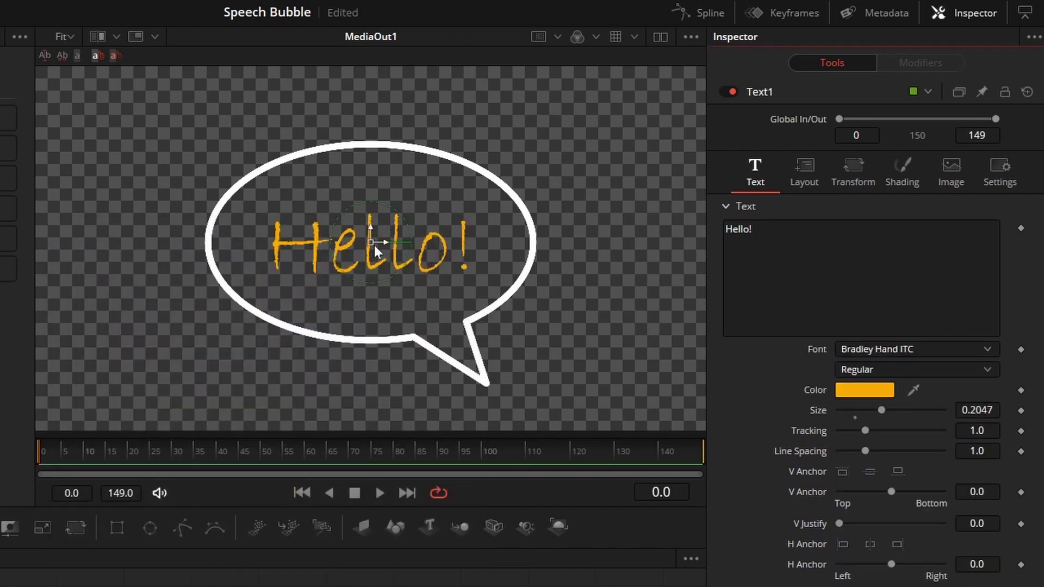
pyautogui.moveTo(375, 247); pyautogui.dragTo(375, 242)
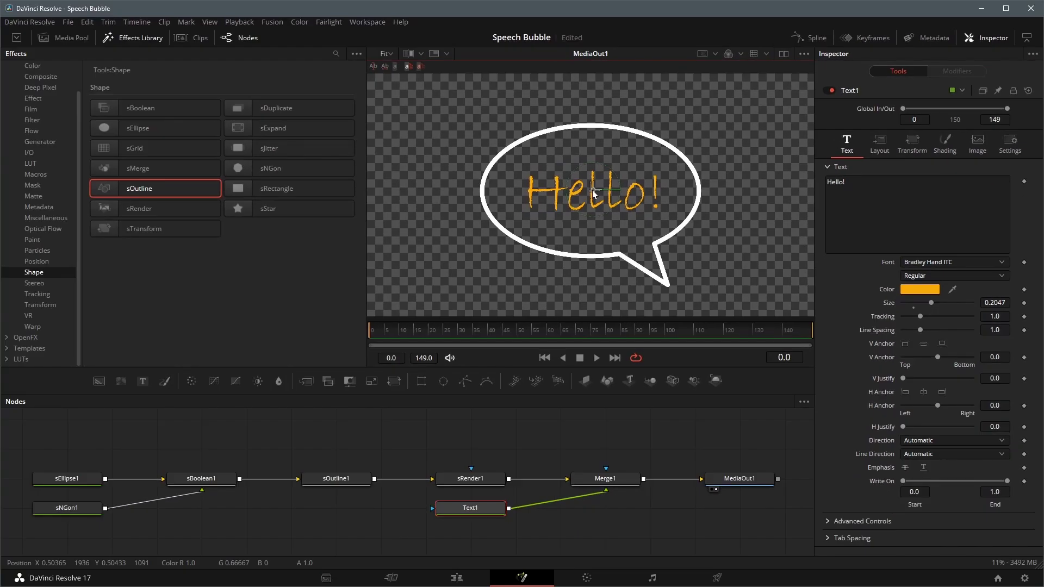
# - Add a second sBoolean node below the first and connect both sEllipse1 and sNGon1 to it
pyautogui.moveTo(140, 107); pyautogui.dragTo(202, 539)
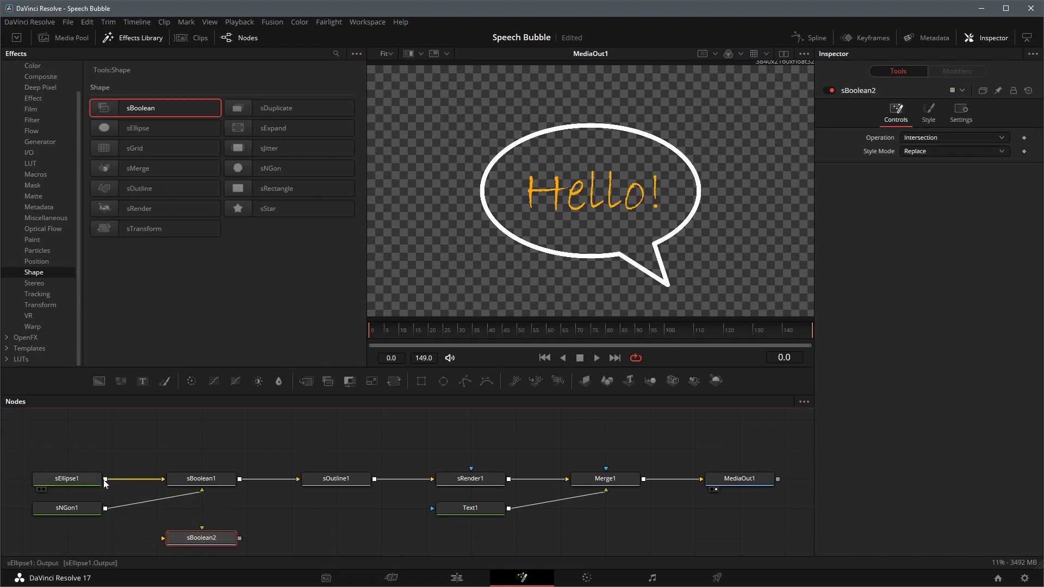
pyautogui.moveTo(106, 481); pyautogui.dragTo(202, 529)
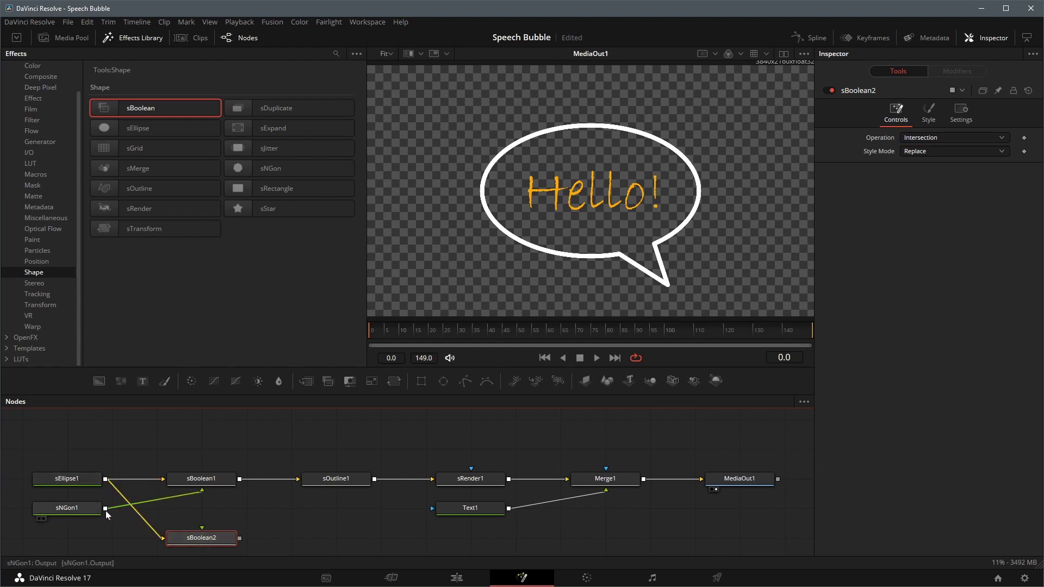
pyautogui.moveTo(106, 510); pyautogui.dragTo(210, 543)
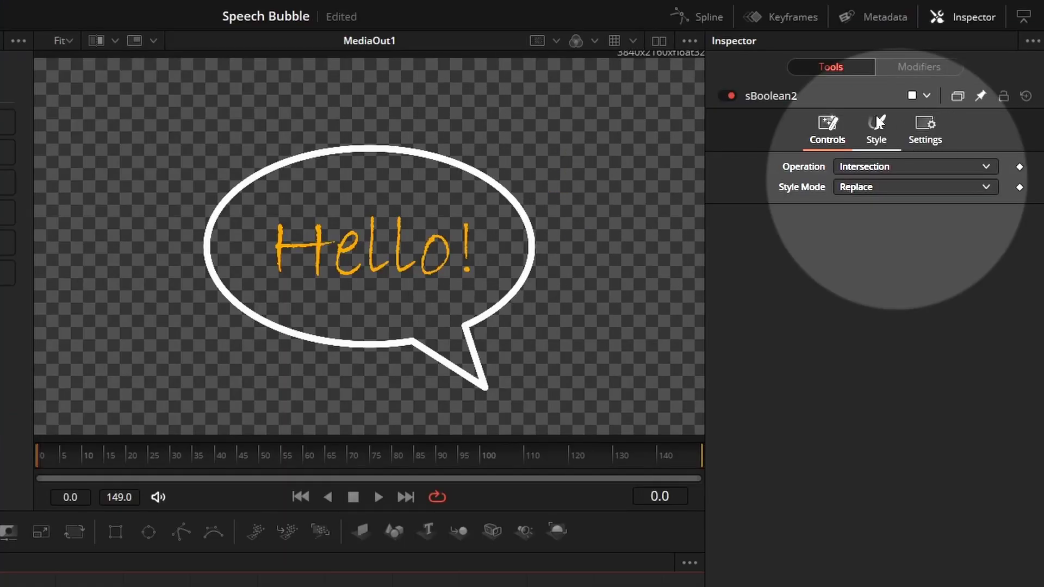
# - Set sBoolean2 to Union and merge its output with the sOutline1 output ahead of sRender1
pyautogui.click(932, 139)
pyautogui.click(866, 209)
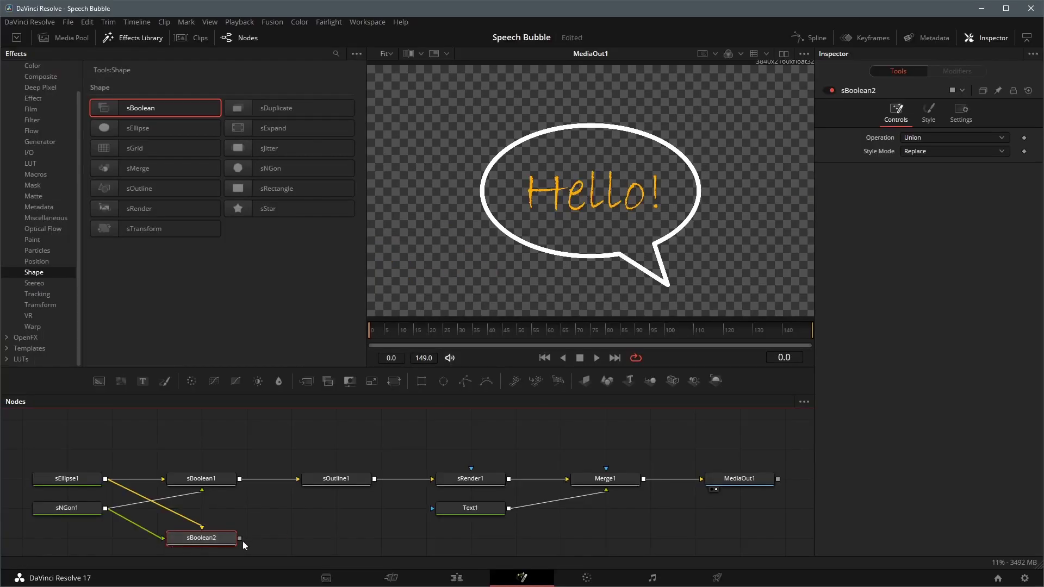
pyautogui.moveTo(241, 540); pyautogui.dragTo(376, 480)
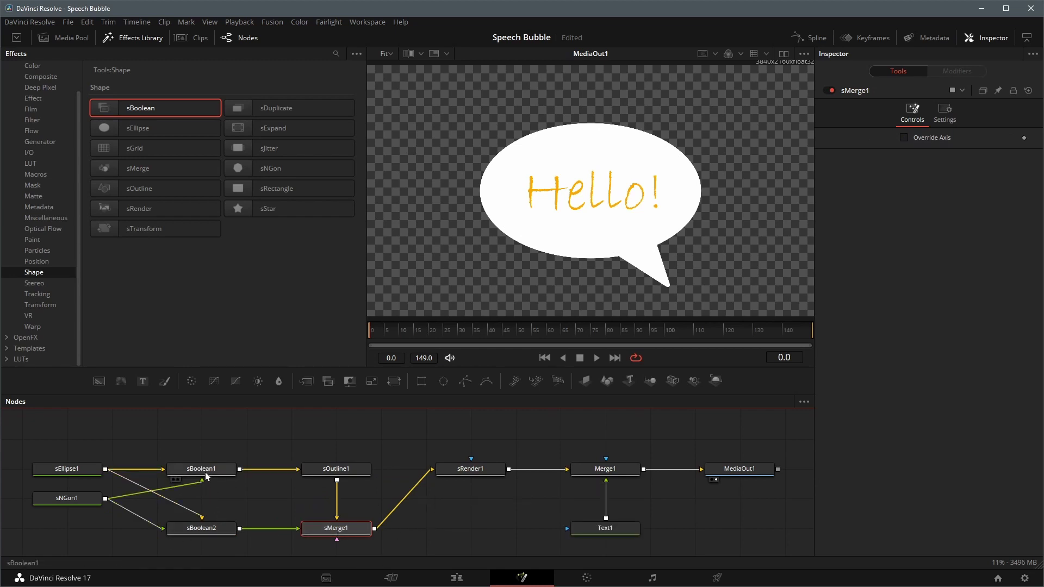
# - Set the style colour of sBoolean1 to orange #ff5500 so the bubble's outline takes that colour
pyautogui.click(204, 471)
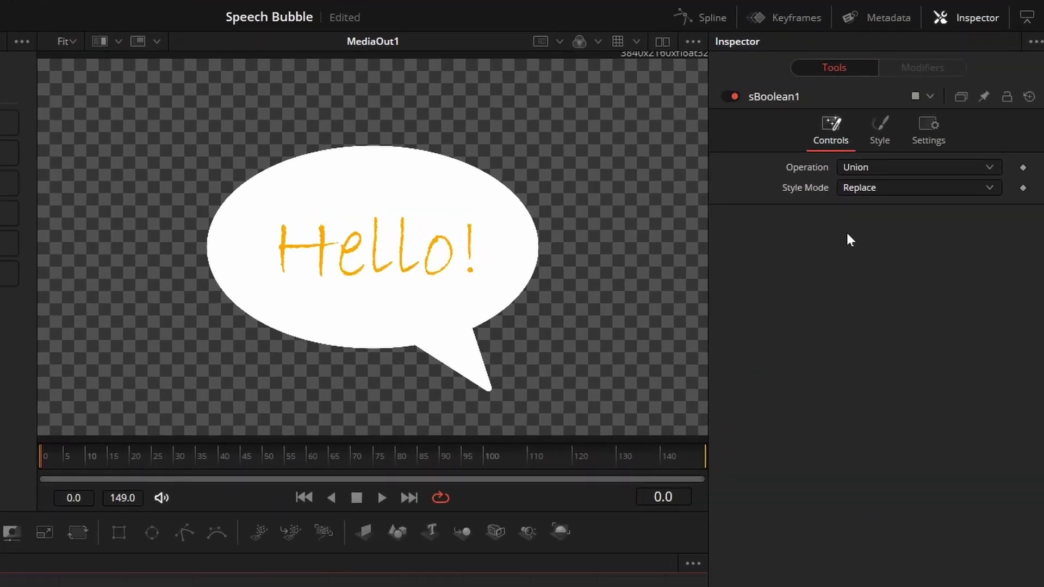
pyautogui.click(889, 133)
pyautogui.click(888, 172)
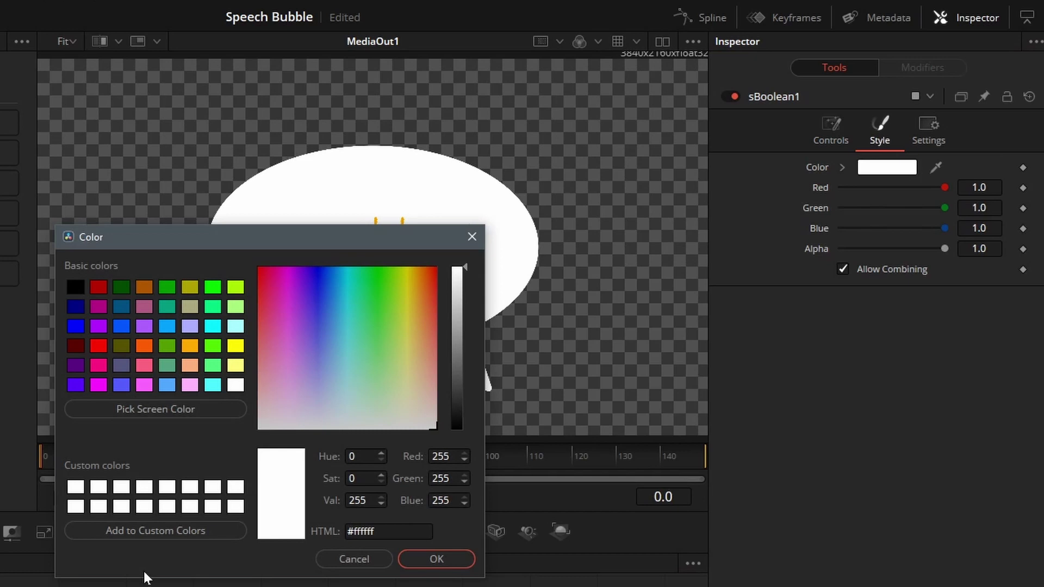
pyautogui.click(147, 348)
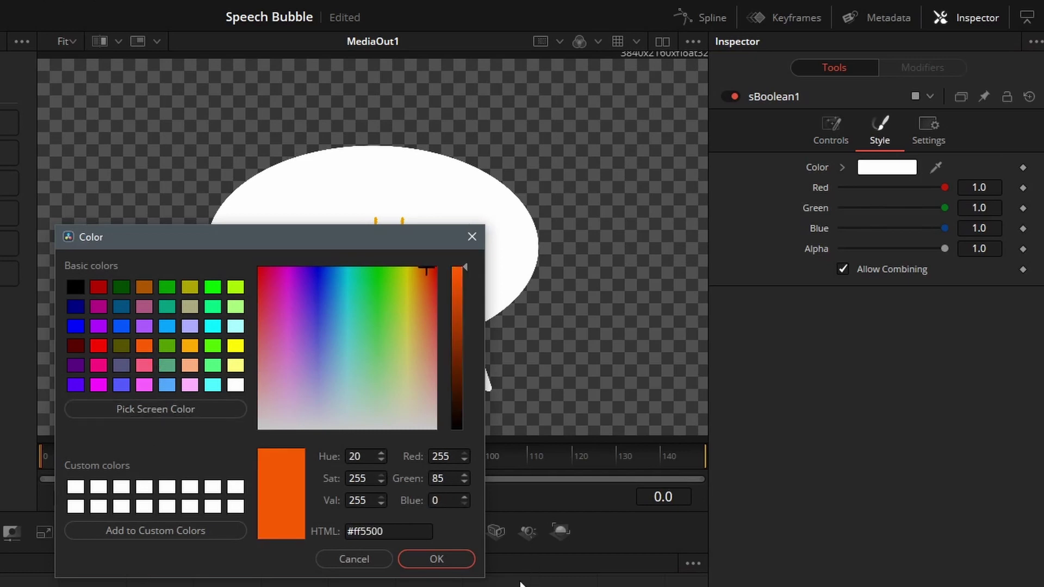
pyautogui.click(439, 560)
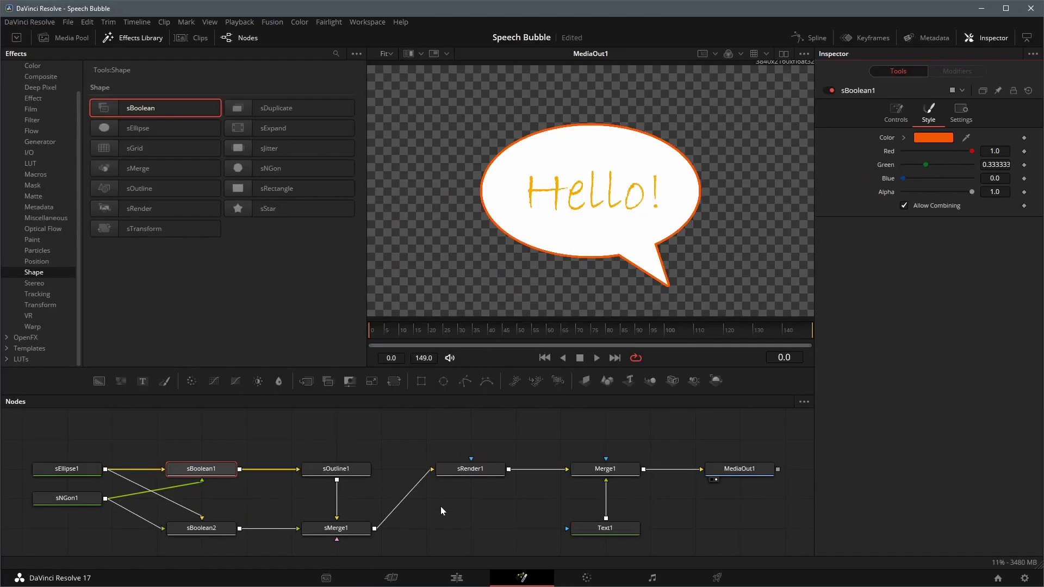
# - Set the thickness of the sOutline1 border to 0.0152
pyautogui.click(336, 469)
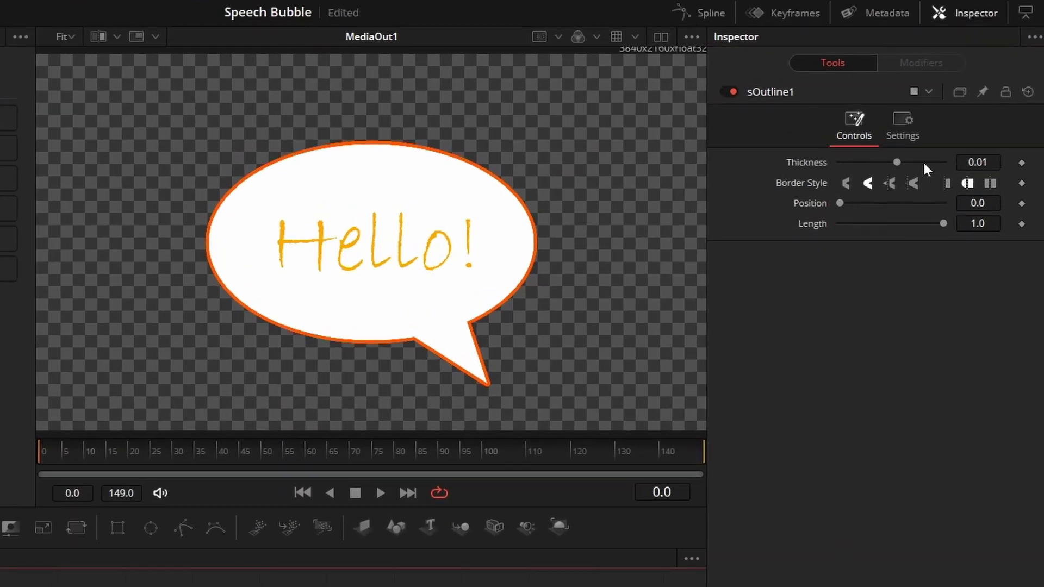
pyautogui.moveTo(896, 163); pyautogui.dragTo(935, 176)
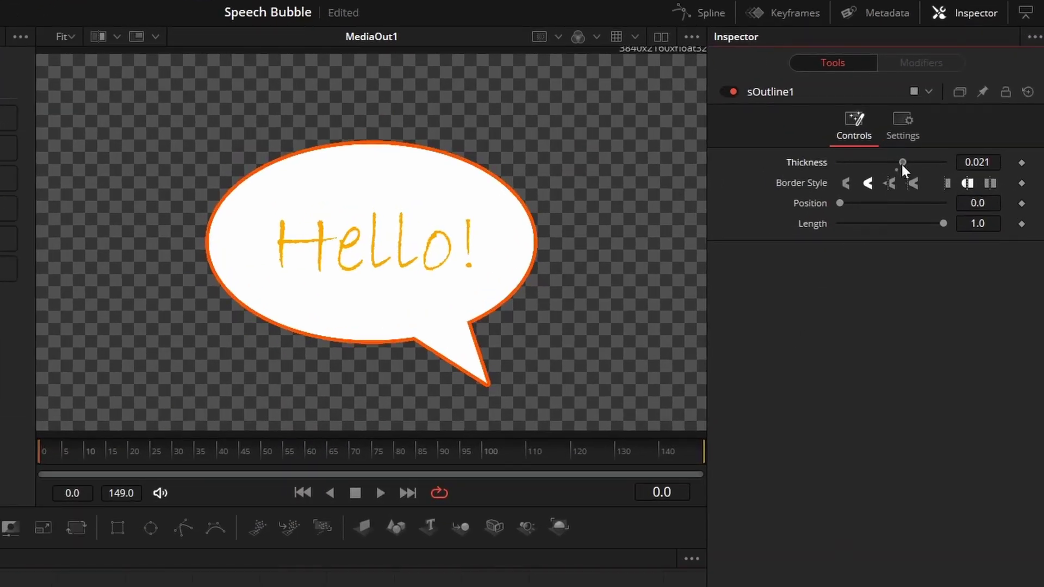
pyautogui.moveTo(1000, 138); pyautogui.dragTo(995, 138)
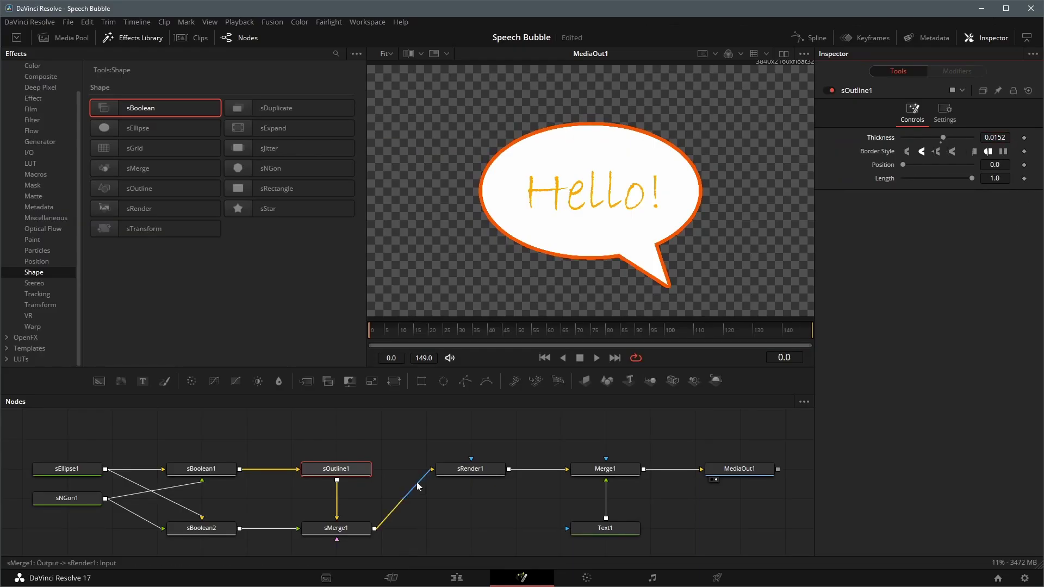
# - Try light cyan #aaffff as the sBoolean2 fill colour, and replace it with pale yellow
pyautogui.click(210, 532)
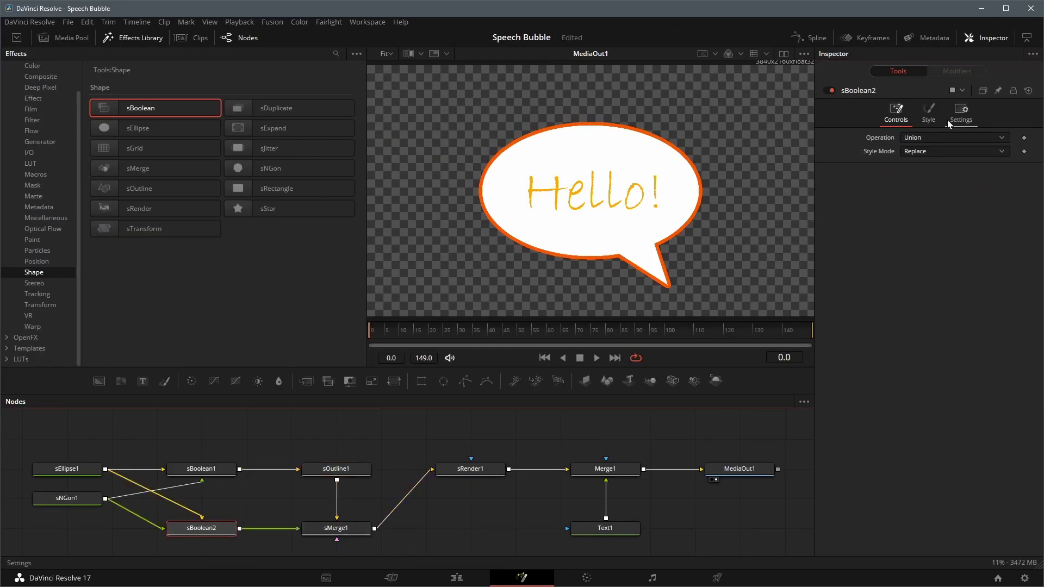
pyautogui.click(929, 114)
pyautogui.click(931, 138)
pyautogui.click(499, 244)
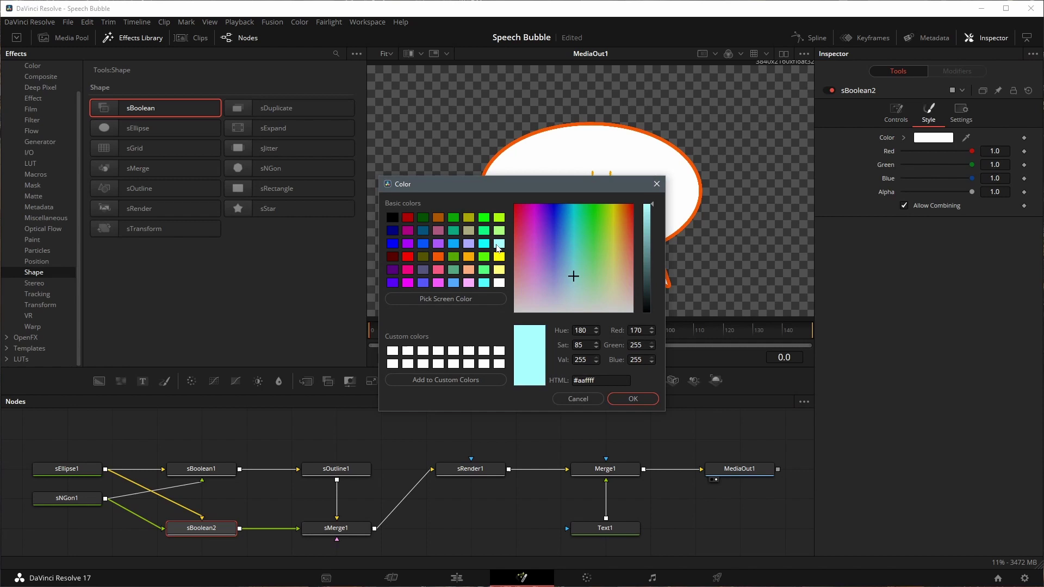
pyautogui.click(632, 397)
pyautogui.click(933, 137)
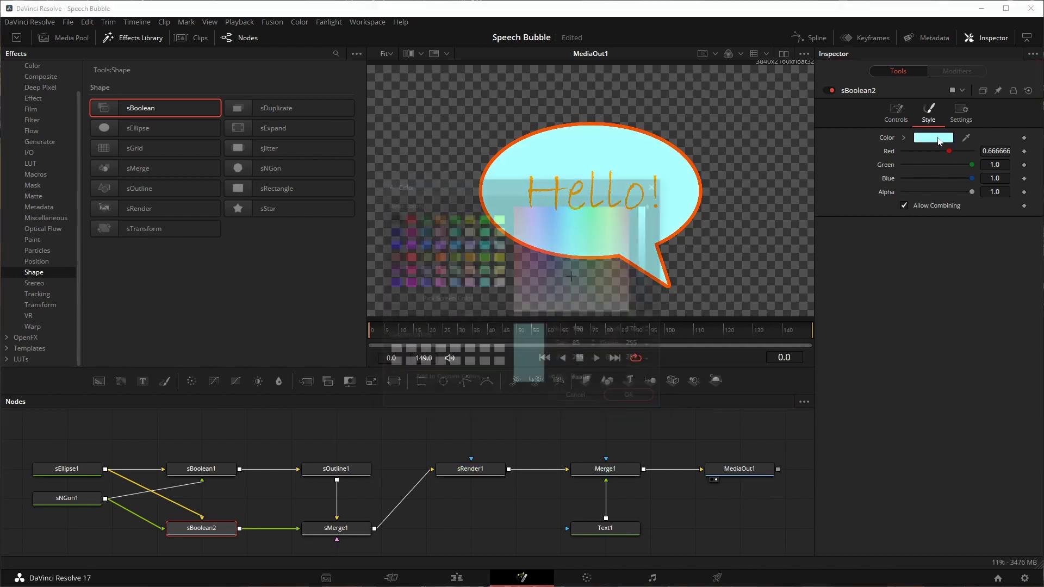
pyautogui.click(499, 269)
pyautogui.click(632, 399)
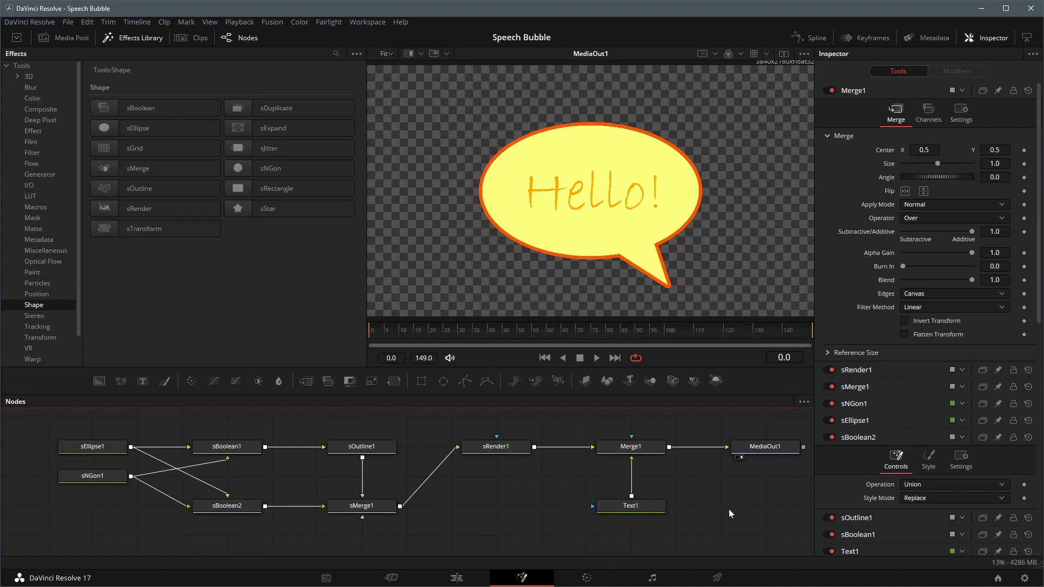
# - Select Text1, sBoolean1, sOutline1 and sBoolean2 in that order, and add all remaining nodes except MediaOut1 to the selection
pyautogui.keyDown('ctrl'); pyautogui.click(630, 509); pyautogui.keyUp('ctrl')
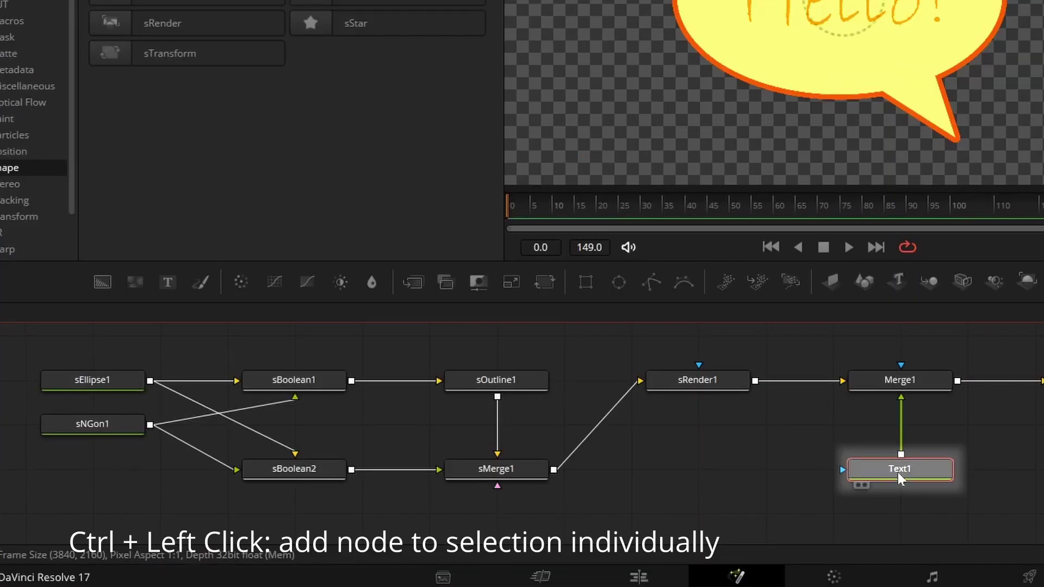
pyautogui.keyDown('ctrl'); pyautogui.click(296, 381); pyautogui.keyUp('ctrl')
pyautogui.keyDown('ctrl'); pyautogui.click(492, 381); pyautogui.keyUp('ctrl')
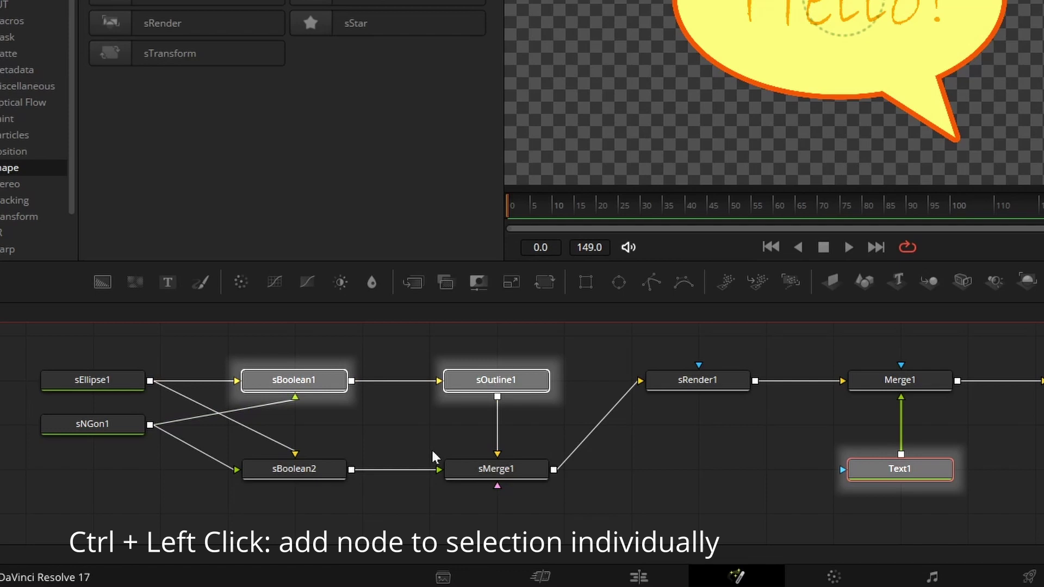
pyautogui.keyDown('ctrl'); pyautogui.click(297, 472); pyautogui.keyUp('ctrl')
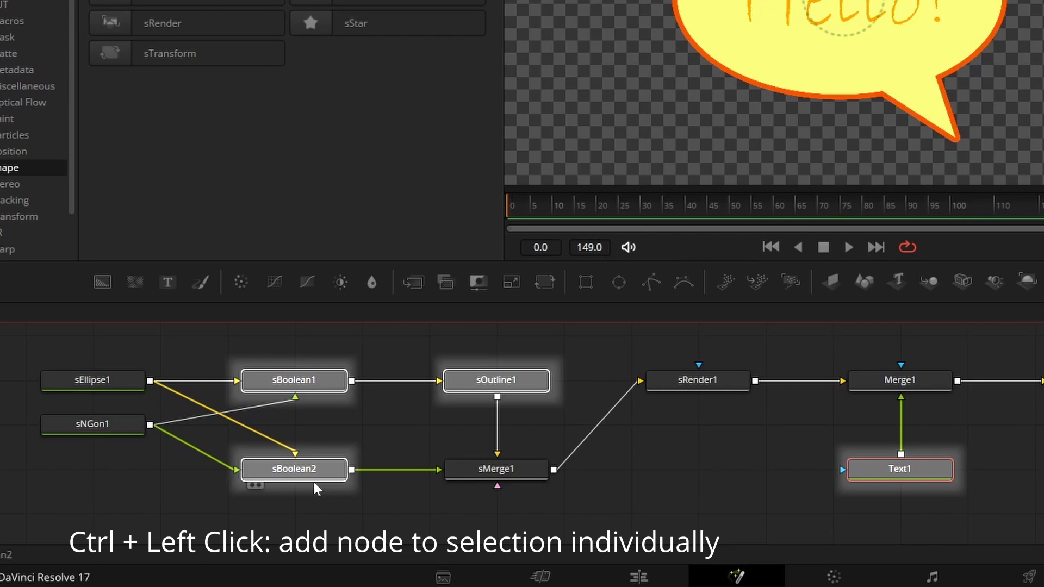
pyautogui.click(314, 483)
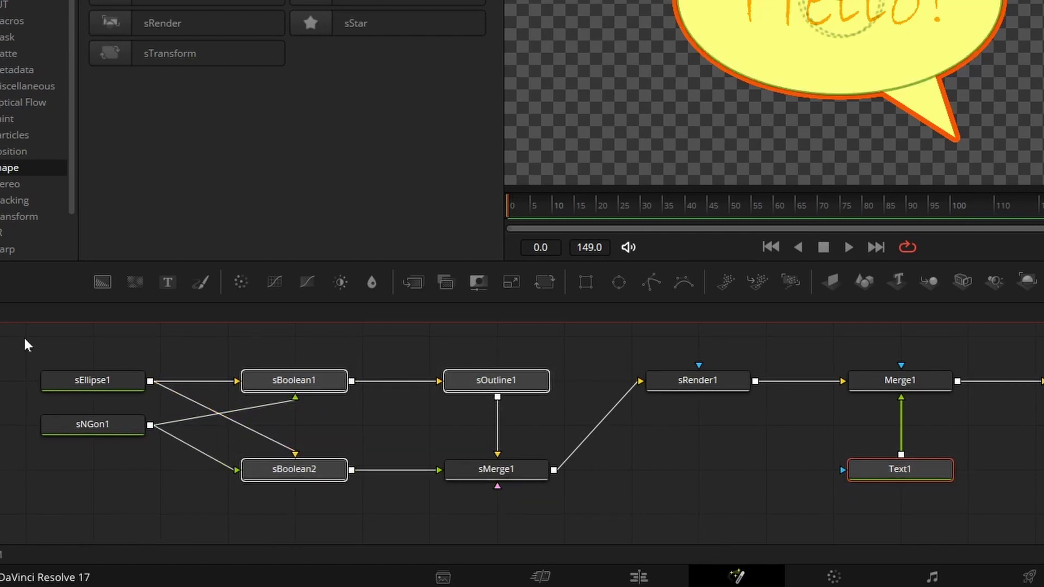
pyautogui.moveTo(24, 338); pyautogui.dragTo(998, 513)
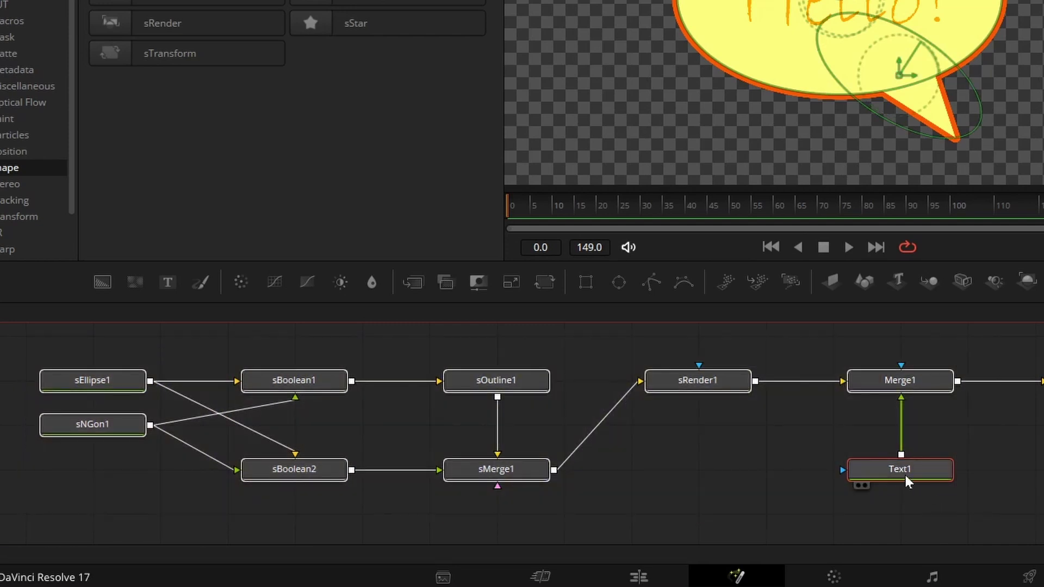
# - Create a macro from the selected nodes and name it "Essential Bubble Oval"
pyautogui.rightClick(909, 473)
pyautogui.moveTo(680, 329)
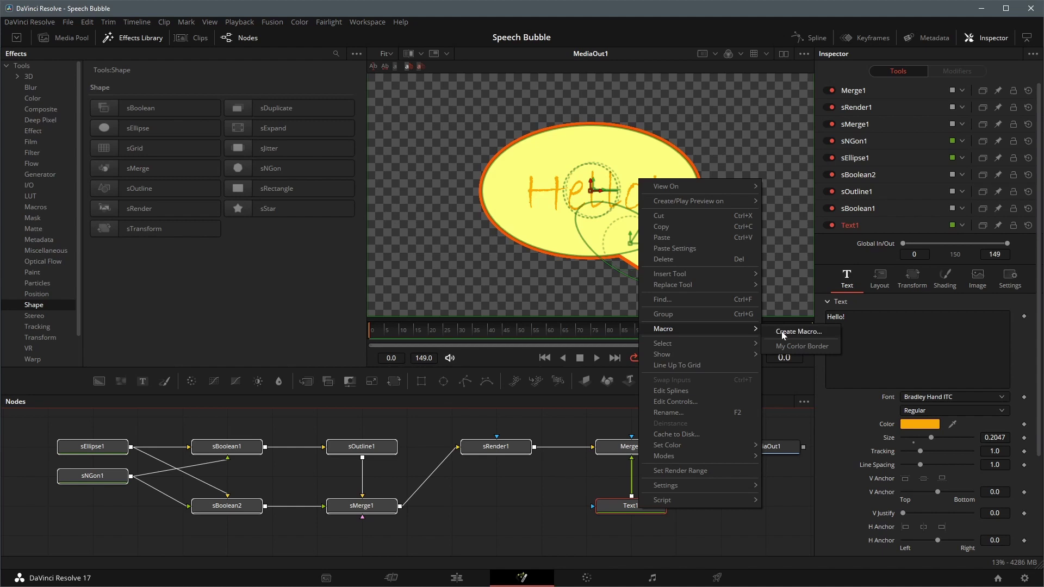
pyautogui.click(795, 332)
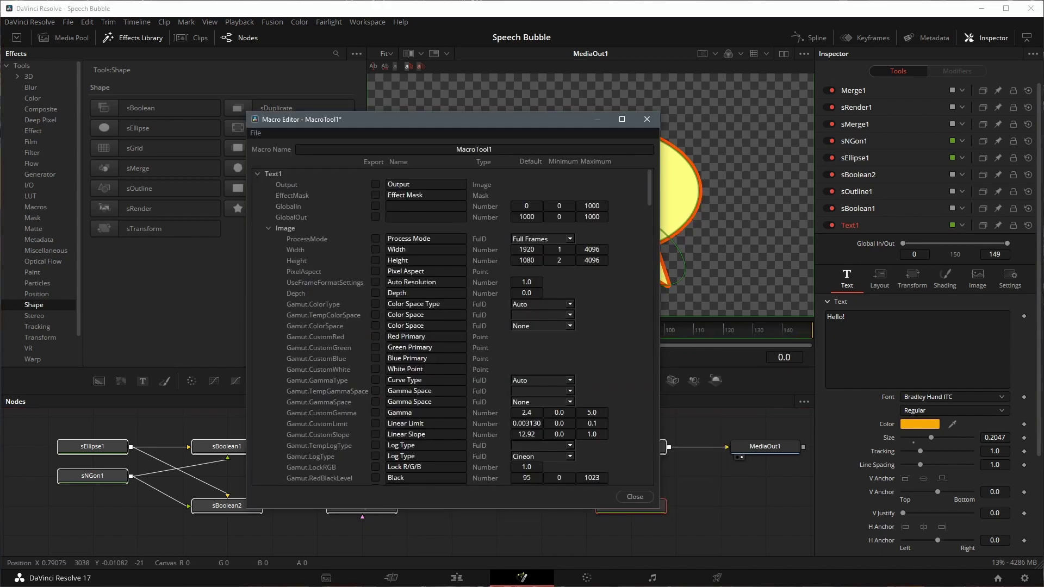
pyautogui.write('Essent')
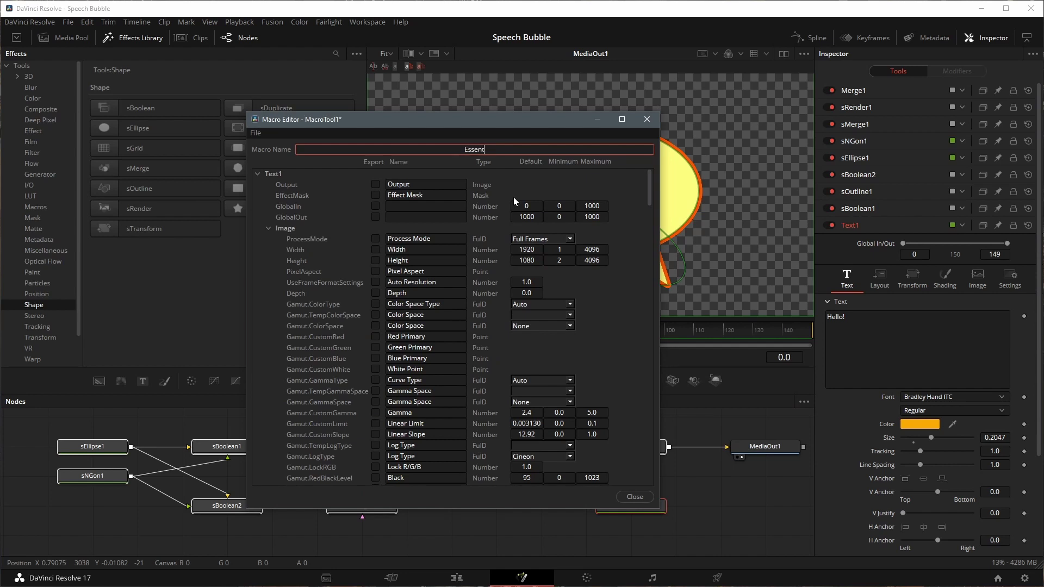
pyautogui.write('ial Bubble Oval')
# - Mark Text1's Styled Text, Font, Style, Color, Green, Blue, Alpha and Size for export in the macro
pyautogui.click(268, 227)
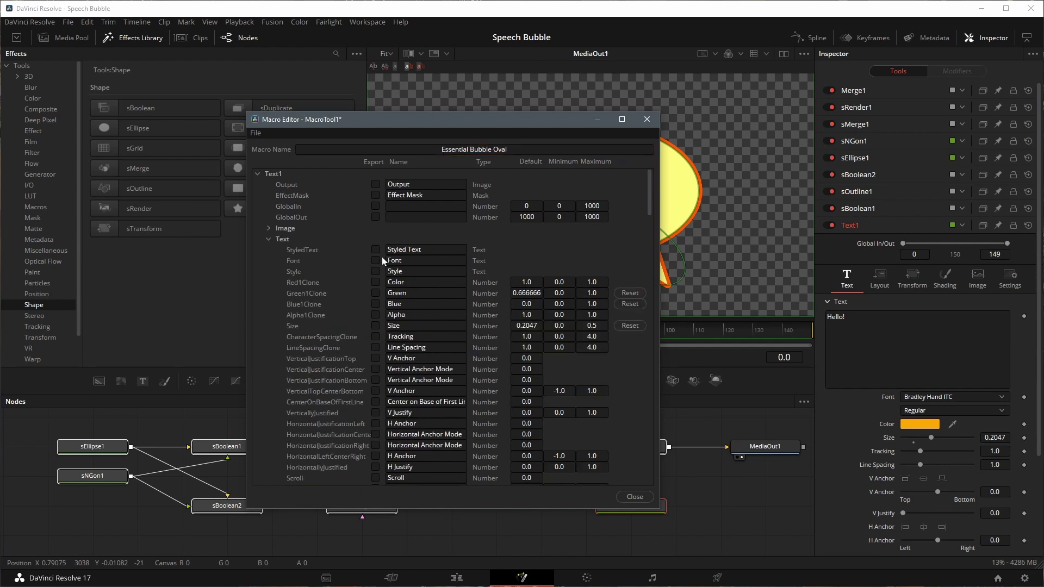
pyautogui.click(375, 250)
pyautogui.scroll(-10, 452, 326)
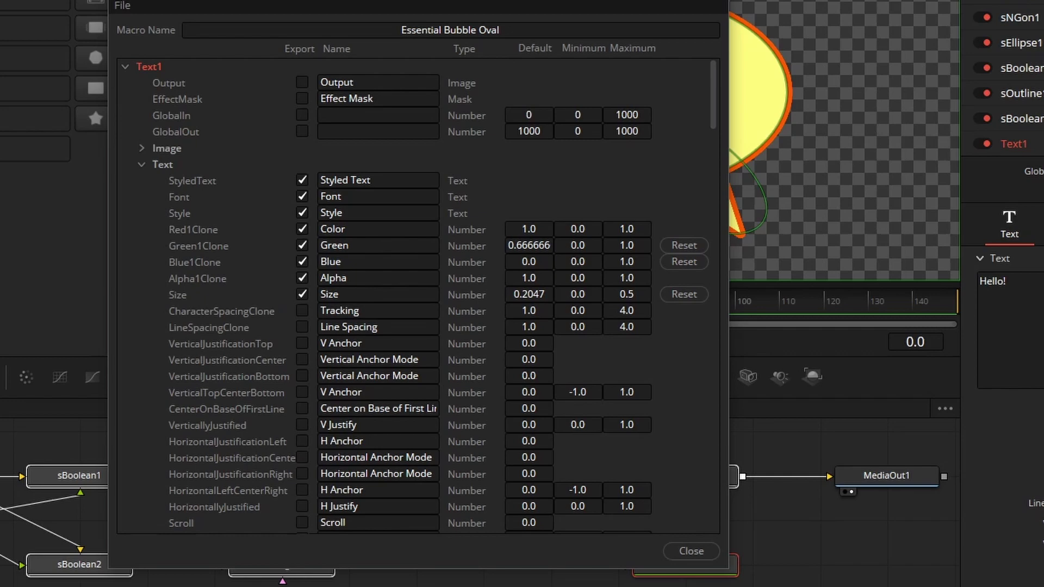
# - Export sBoolean1's colour channels as Border Color, sOutline1's thickness as Border Thickness and sBoolean2's colour channels as Background Color
pyautogui.scroll(-15, 129, 450)
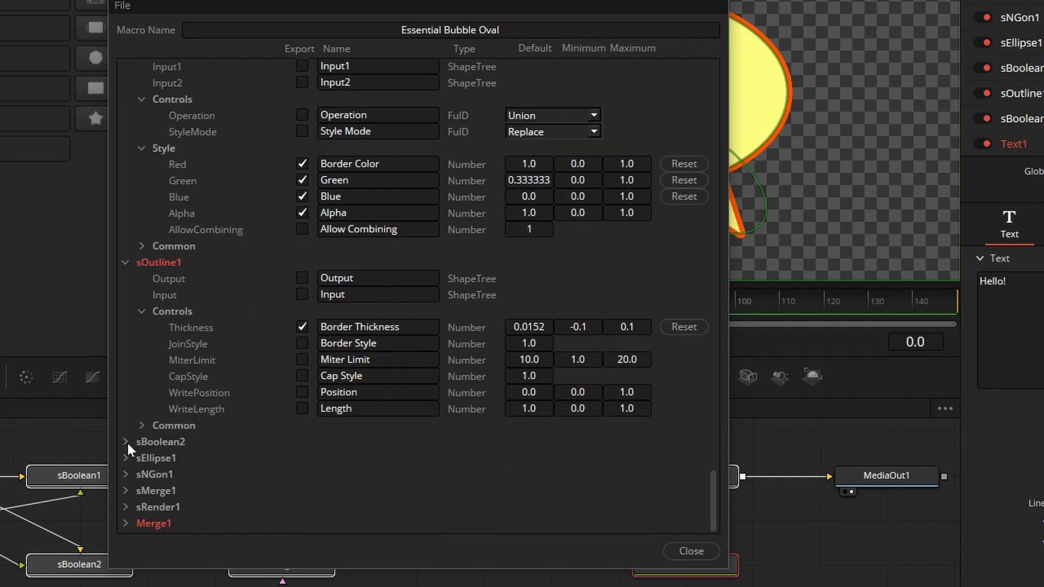
pyautogui.click(126, 442)
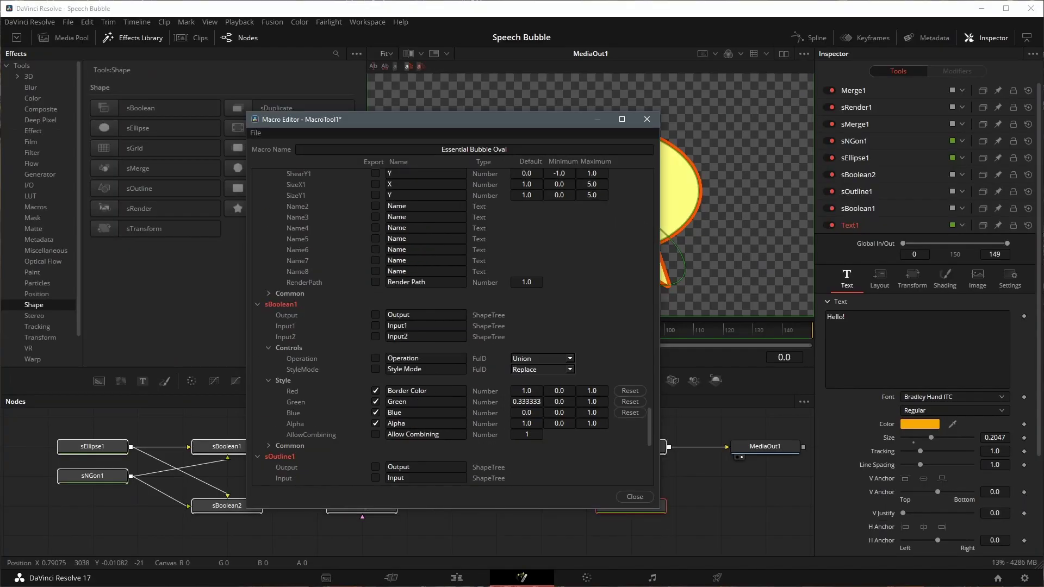
# - Save the macro as a group named Essential Bubble Oval.setting in the Fusion\Templates\Edit\Generators folder
pyautogui.click(256, 133)
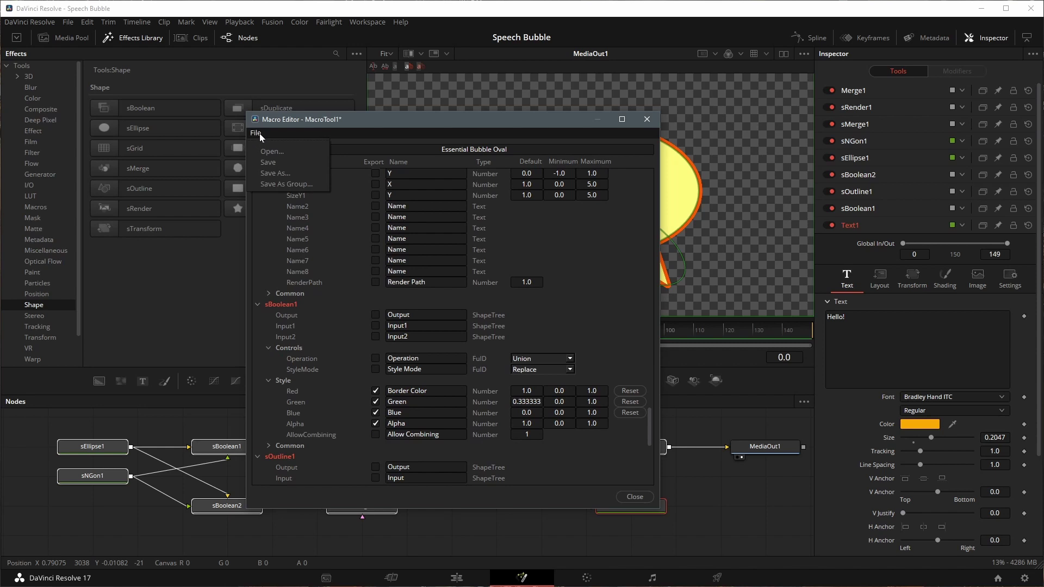
pyautogui.click(284, 184)
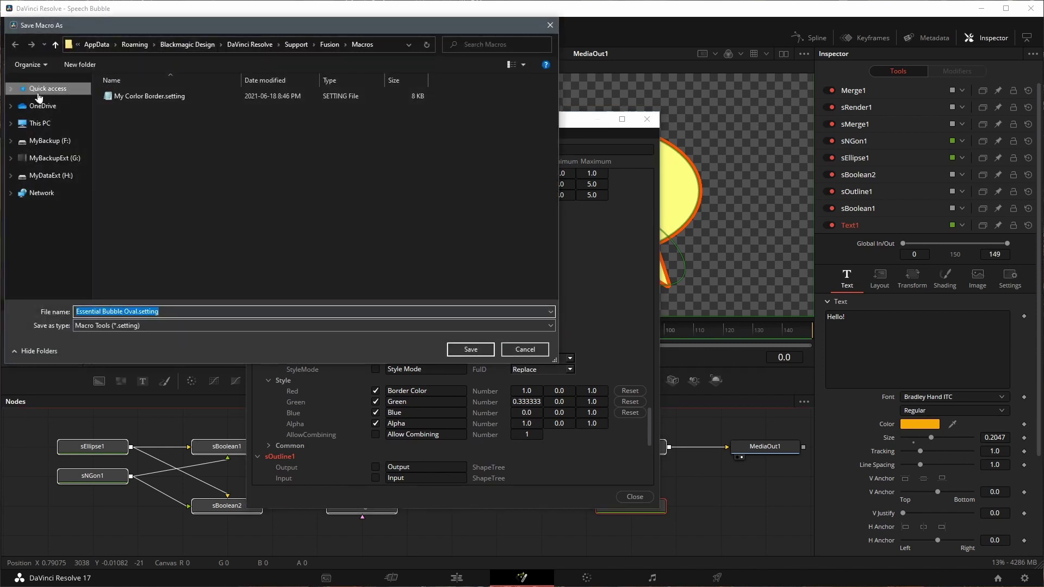
pyautogui.click(328, 46)
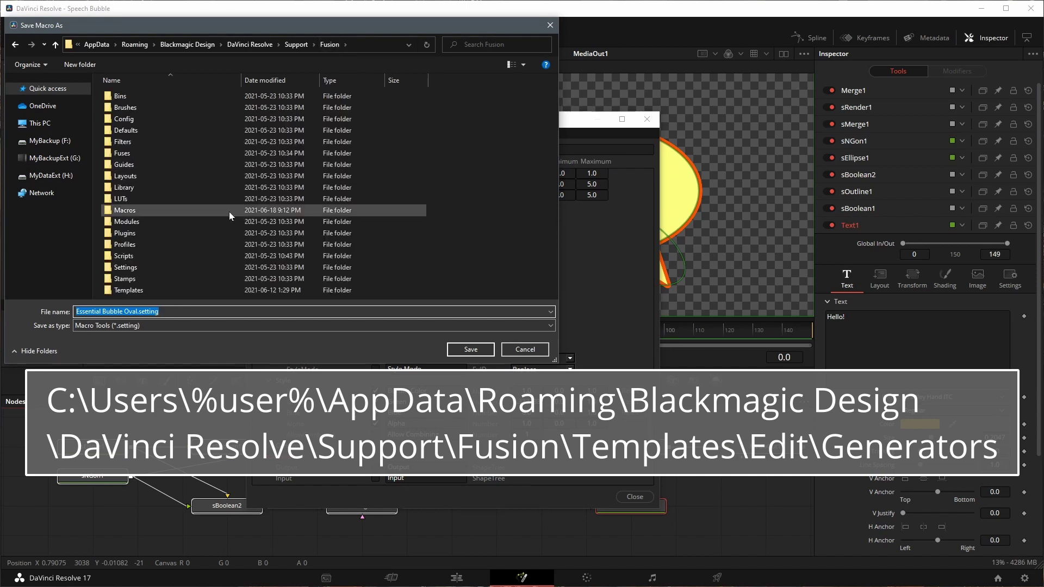
pyautogui.doubleClick(129, 288)
pyautogui.doubleClick(123, 96)
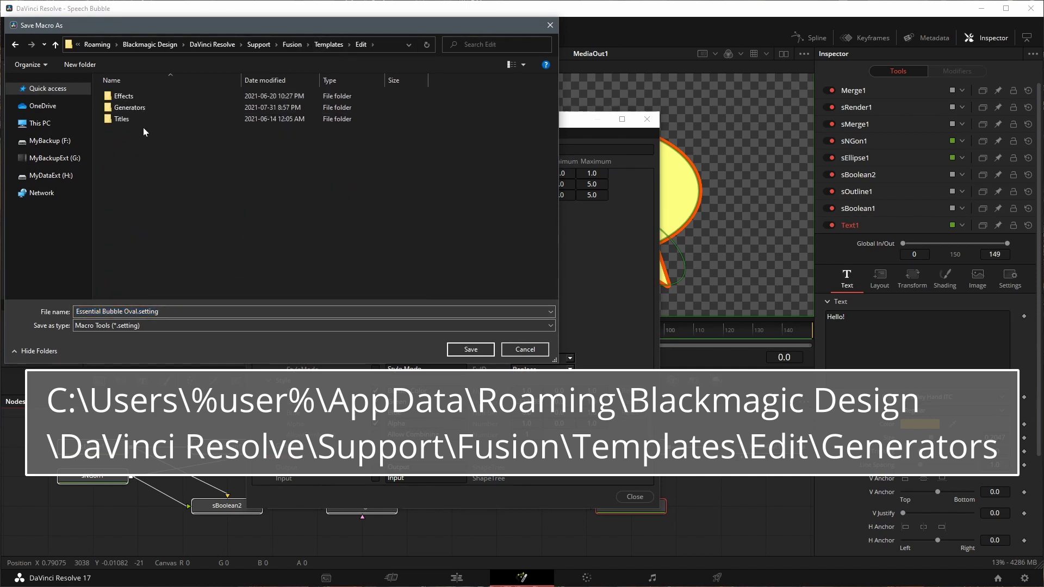
pyautogui.doubleClick(126, 108)
pyautogui.click(472, 349)
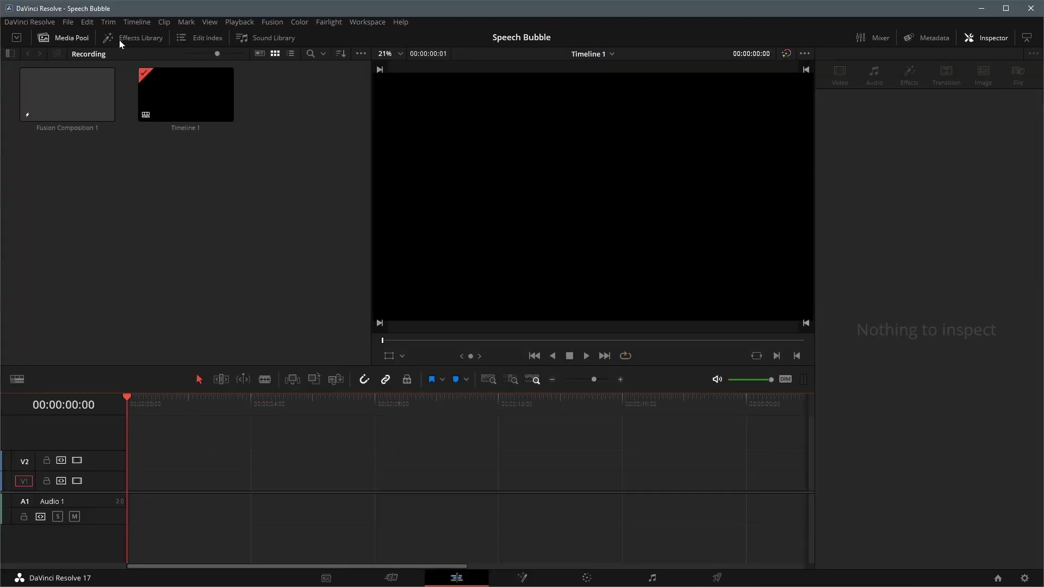
# - On the Edit page, place the Essential Bubble Oval generator at the start of track V2 and Four Color Gradient beneath it on V1
pyautogui.click(120, 41)
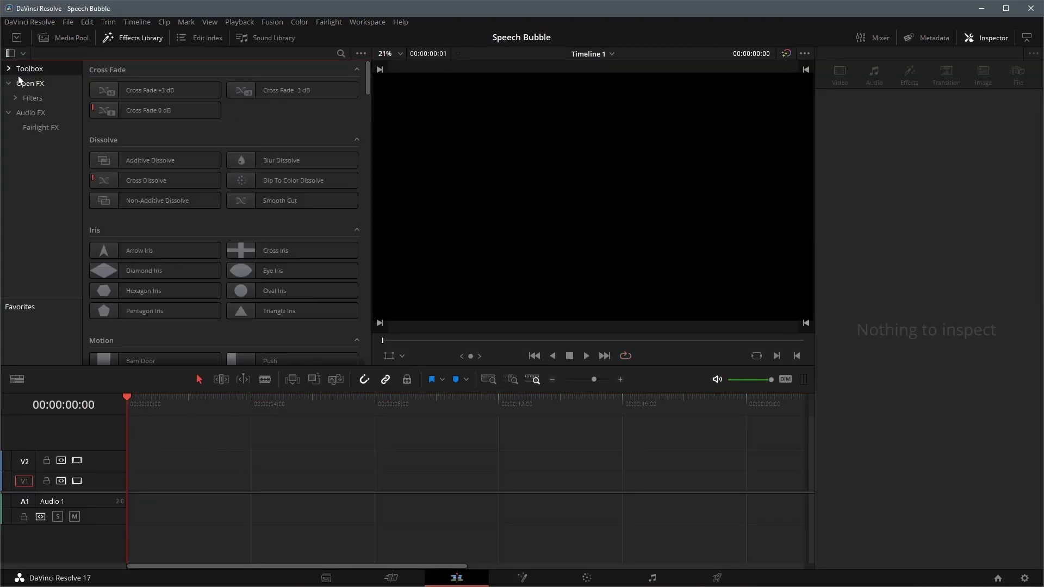
pyautogui.click(42, 129)
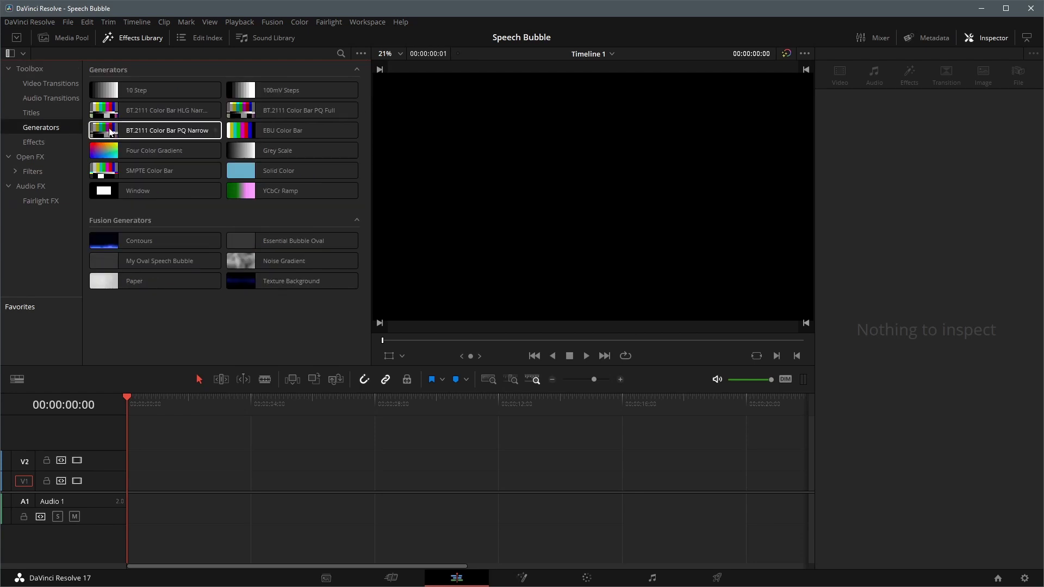
pyautogui.moveTo(235, 242)
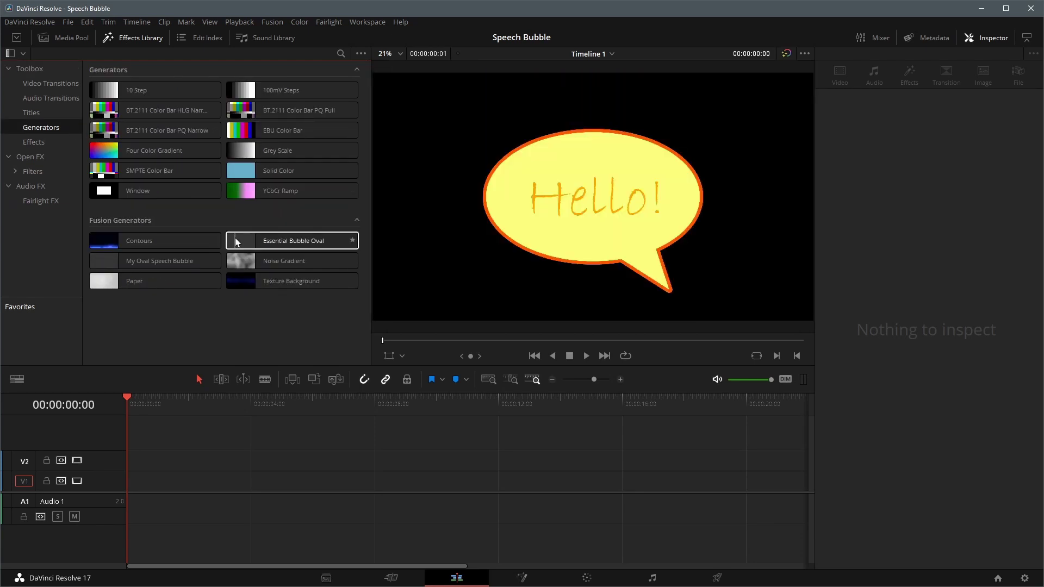
pyautogui.moveTo(236, 241); pyautogui.dragTo(132, 473)
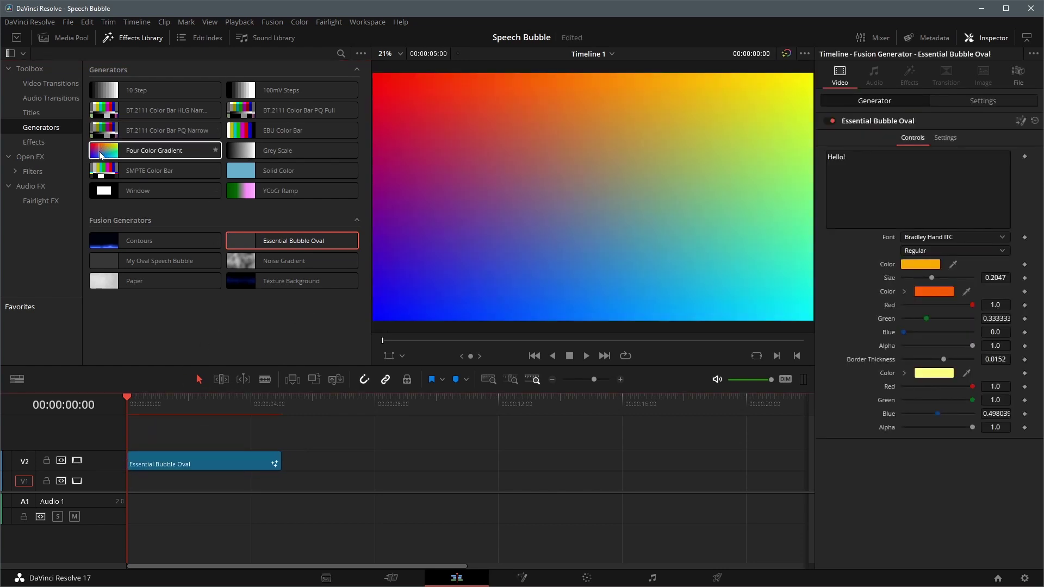
pyautogui.moveTo(149, 151); pyautogui.dragTo(145, 486)
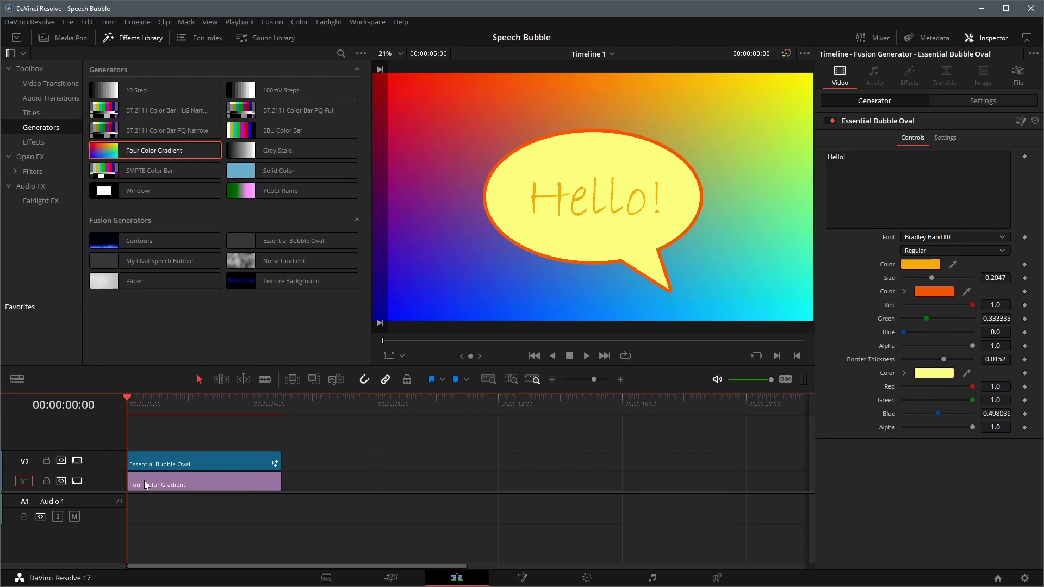
# - Change the bubble clip's text to "Morning!" and set its size to 0.1489
pyautogui.click(172, 409)
pyautogui.tripleClick(836, 157)
pyautogui.write('Morning!')
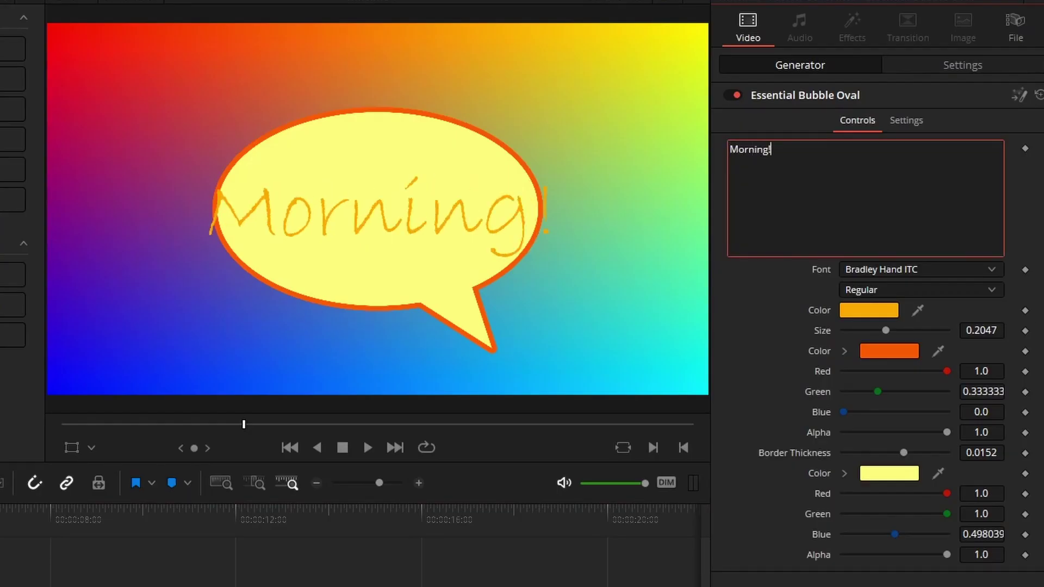
pyautogui.moveTo(981, 330); pyautogui.dragTo(950, 330)
# - Set the bubble's border colour to light blue with red 0.333333, green 0.666666 and blue 1.0
pyautogui.click(898, 351)
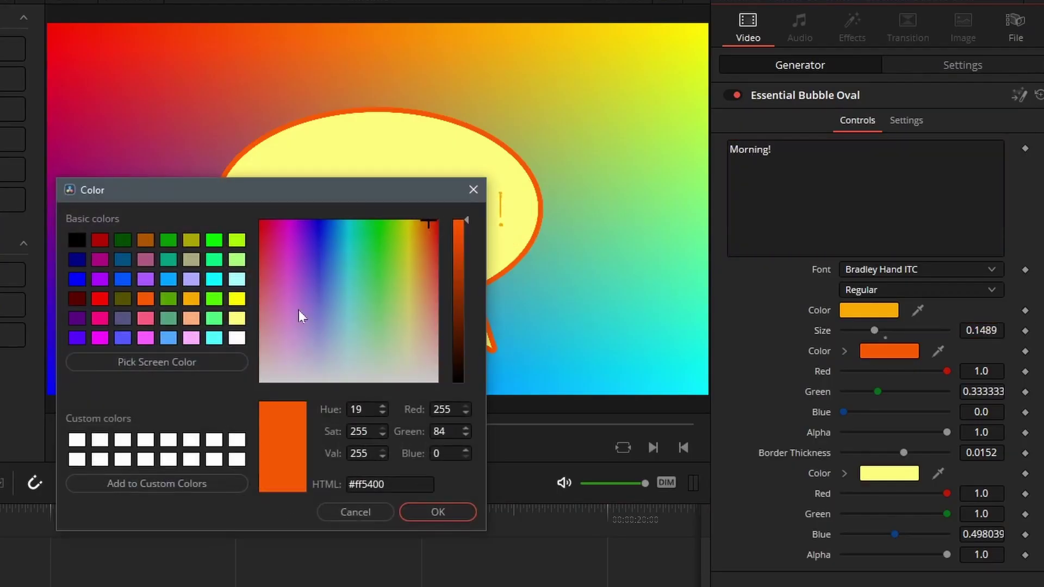
pyautogui.click(240, 336)
pyautogui.click(435, 513)
pyautogui.click(889, 351)
pyautogui.click(172, 333)
pyautogui.click(435, 512)
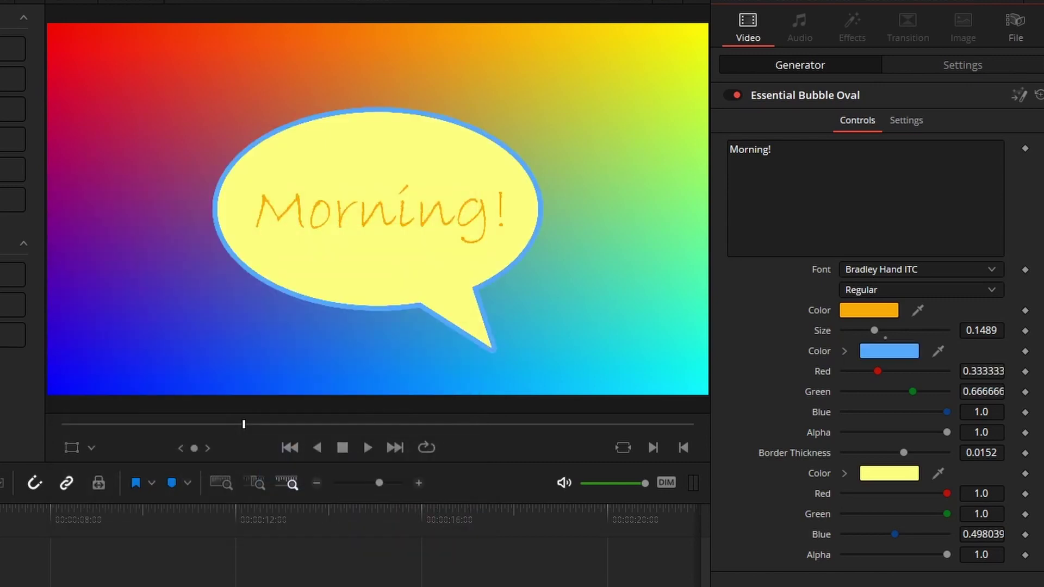
# - Set the bubble's border thickness to 0.024, its fill colour to white and its text colour to orange-red
pyautogui.moveTo(904, 453); pyautogui.dragTo(909, 453)
pyautogui.click(886, 475)
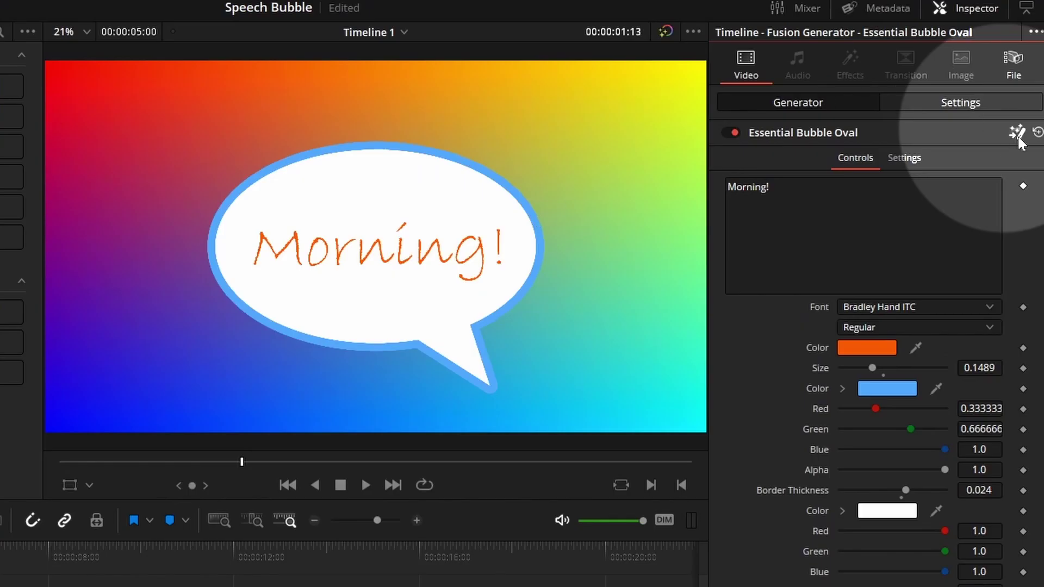
# - Open the bubble clip in Fusion, expand the EssentialBubbleOval group and move the sNGon1 tail to the bubble's lower left
pyautogui.click(1018, 134)
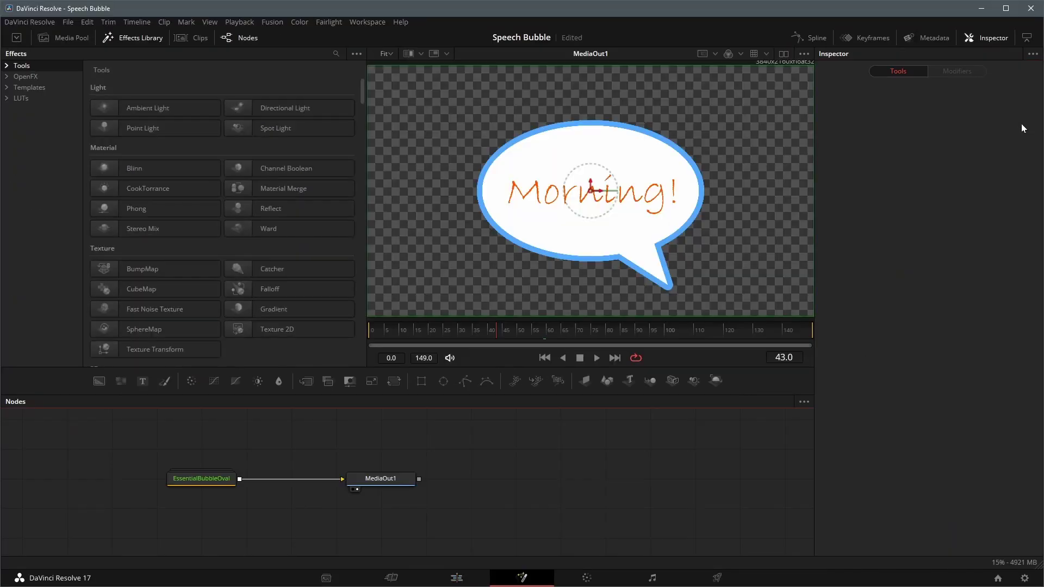
pyautogui.doubleClick(207, 476)
pyautogui.click(73, 456)
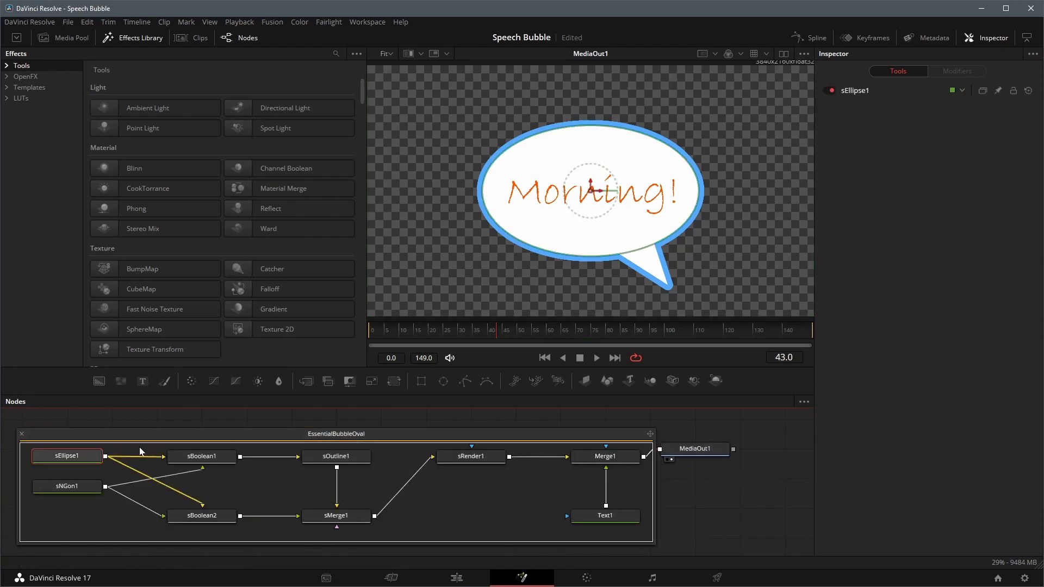
pyautogui.click(912, 216)
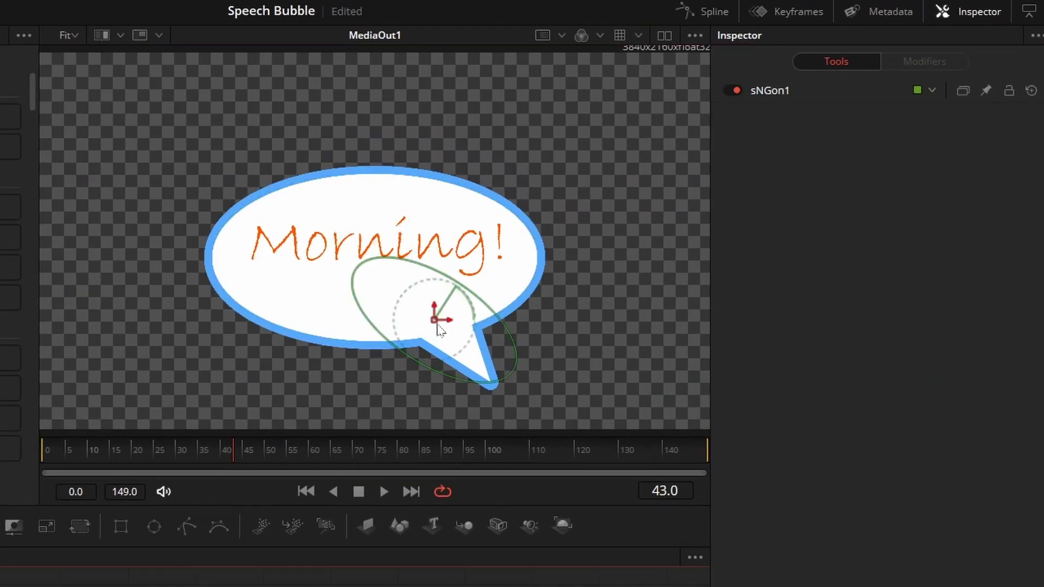
pyautogui.moveTo(437, 324); pyautogui.dragTo(326, 319)
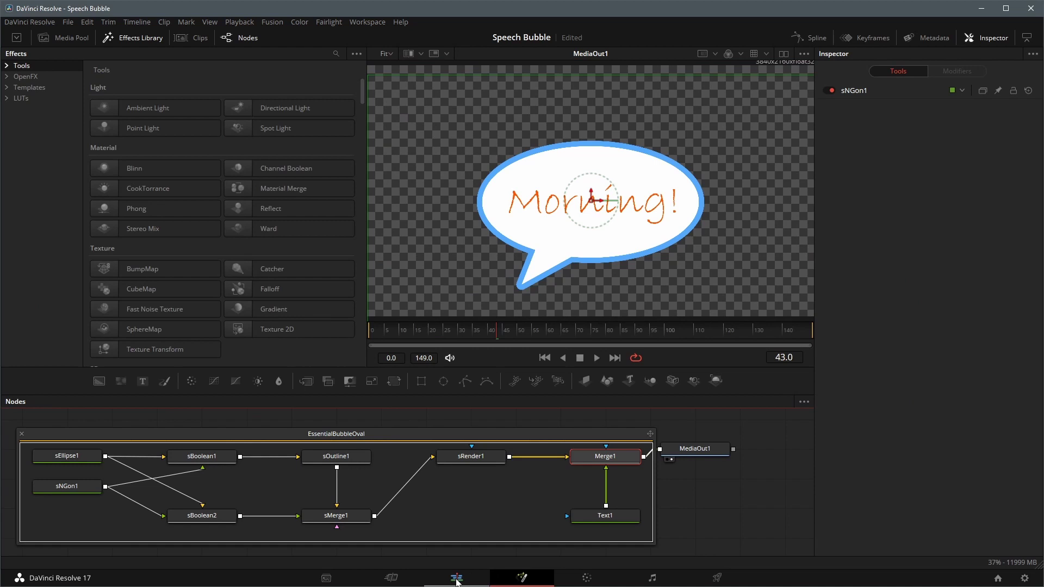
# - On the Edit page, set the bubble clip's zoom to 0.420 and rotation angle to -1.100, and keyframe the rotation angle and anchor point
pyautogui.click(457, 579)
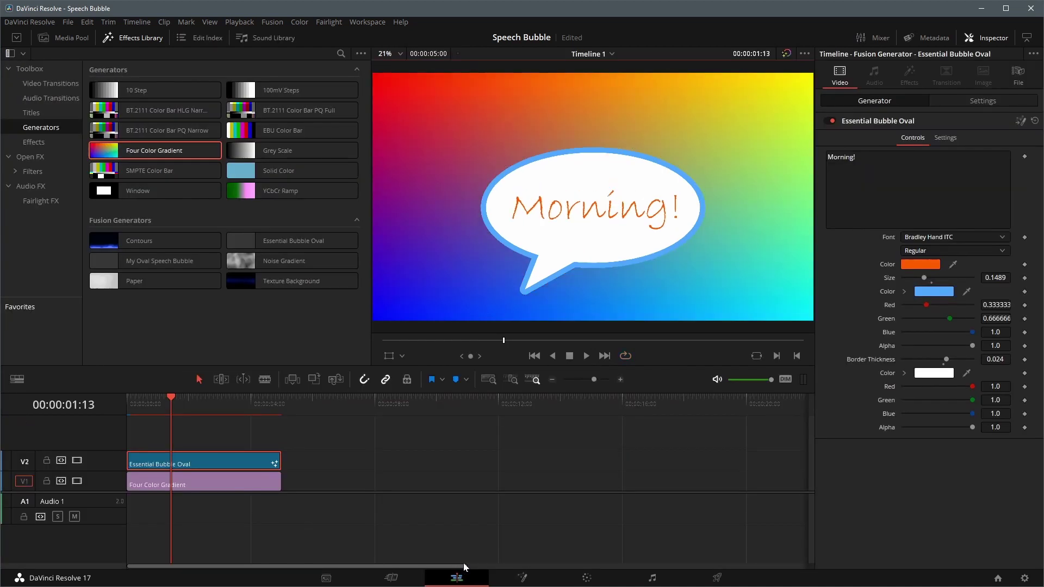
pyautogui.click(973, 100)
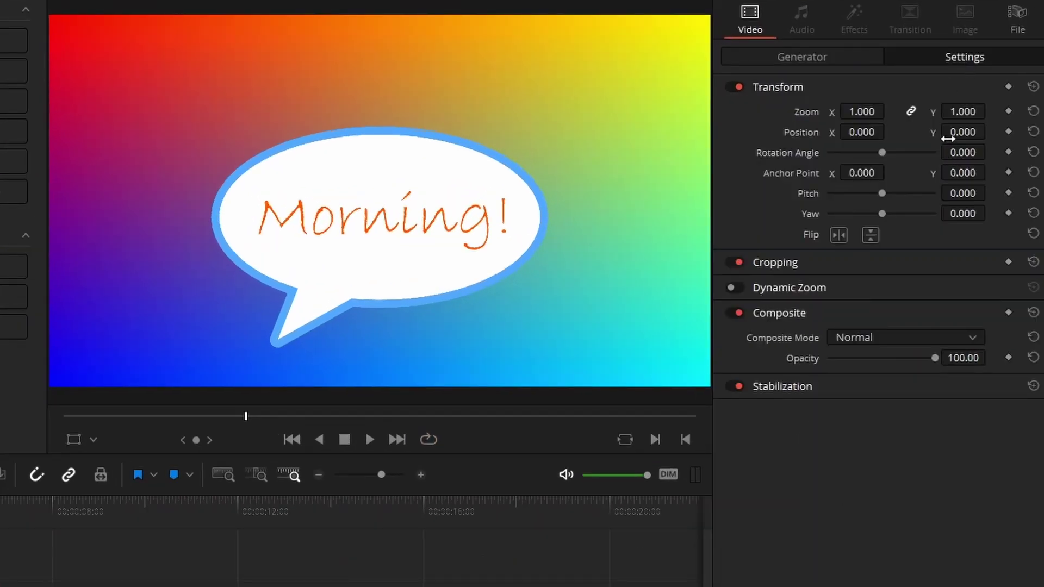
pyautogui.moveTo(963, 111); pyautogui.dragTo(861, 285)
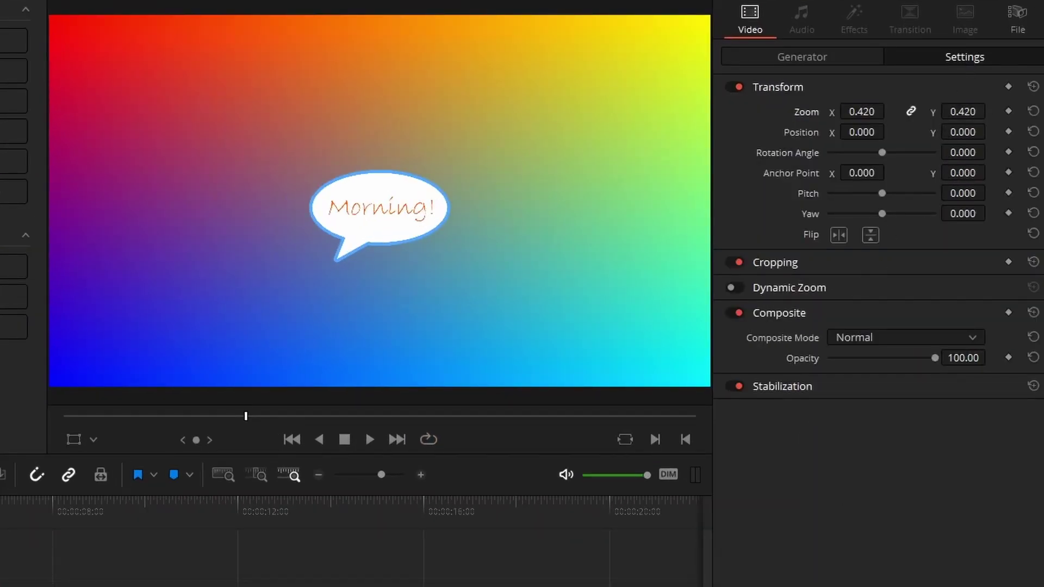
pyautogui.moveTo(962, 152)
pyautogui.mouseDown()
pyautogui.moveTo(931, 152)
pyautogui.moveTo(956, 153)
pyautogui.mouseUp()
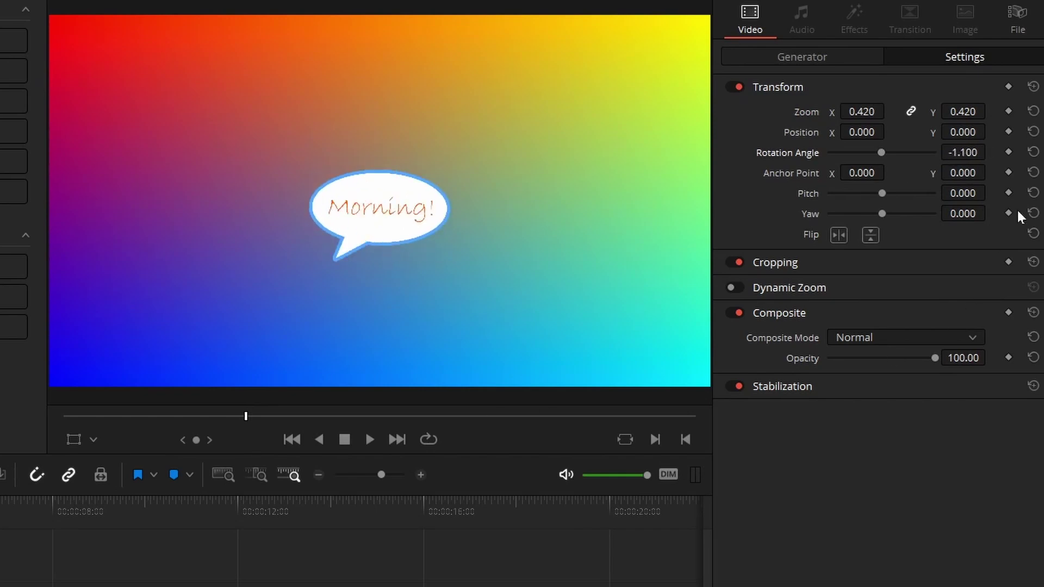
pyautogui.click(1008, 152)
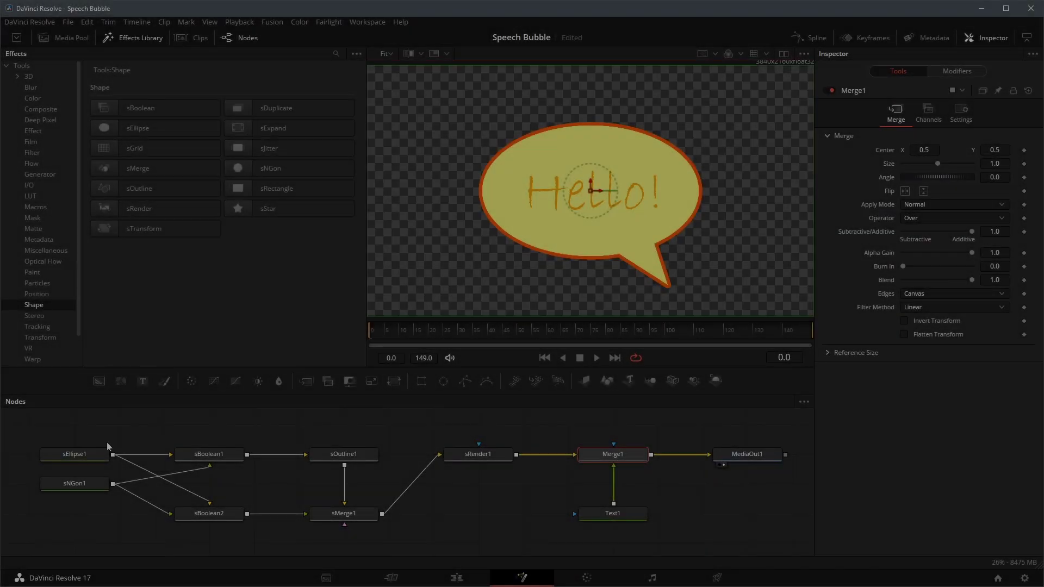
# - In the original "Hello!" Fusion composition, replace the sEllipse1 node with an sRectangle feeding both sBoolean1 and sBoolean2
pyautogui.click(101, 454)
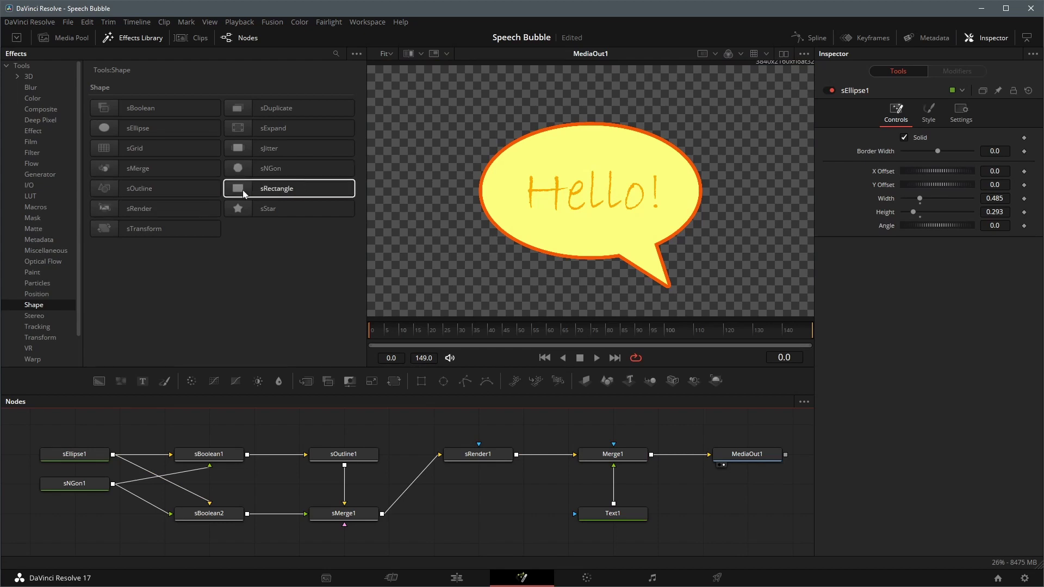
pyautogui.moveTo(243, 190); pyautogui.dragTo(198, 462)
pyautogui.click(73, 463)
pyautogui.press('Delete')
pyautogui.moveTo(113, 462); pyautogui.dragTo(210, 509)
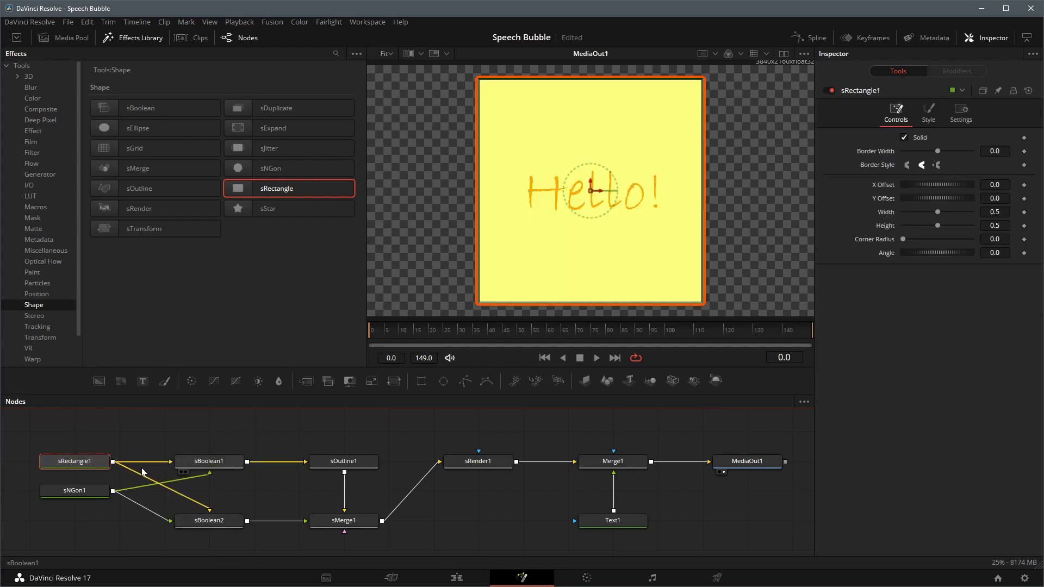
# - Set the rectangle's height to 0.233, shift it slightly down to a Y offset of about -0.0134, and round its corners
pyautogui.moveTo(937, 225); pyautogui.dragTo(919, 225)
pyautogui.moveTo(590, 181); pyautogui.dragTo(591, 188)
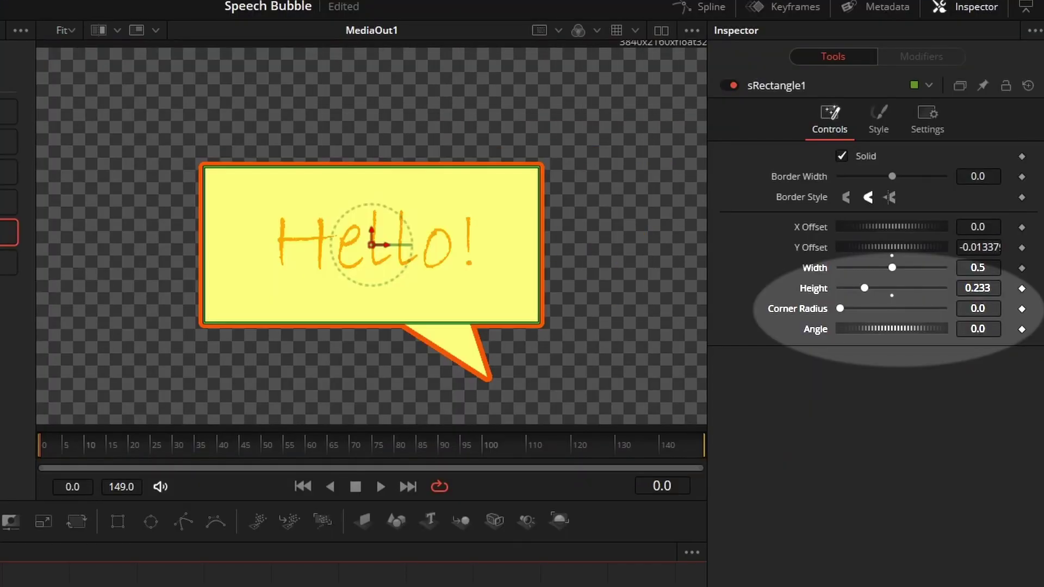
pyautogui.moveTo(841, 308); pyautogui.dragTo(849, 309)
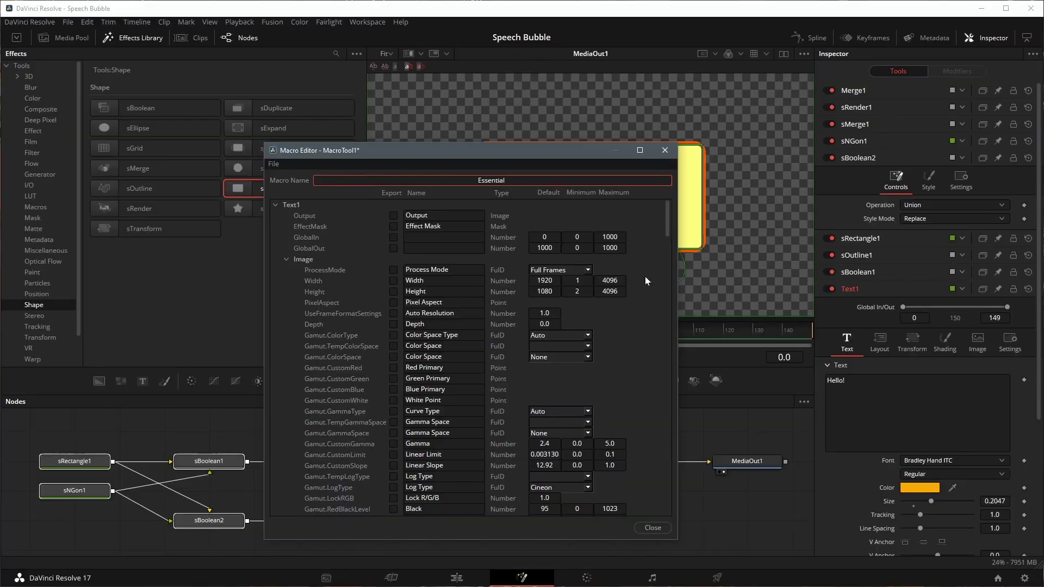
# - Save the nodes as a generator macro named Essential Bubble Rectangle, exporting the styled text, font, style, text colour, size and tracking controls
pyautogui.write('Bubble Rectangle')
pyautogui.click(287, 259)
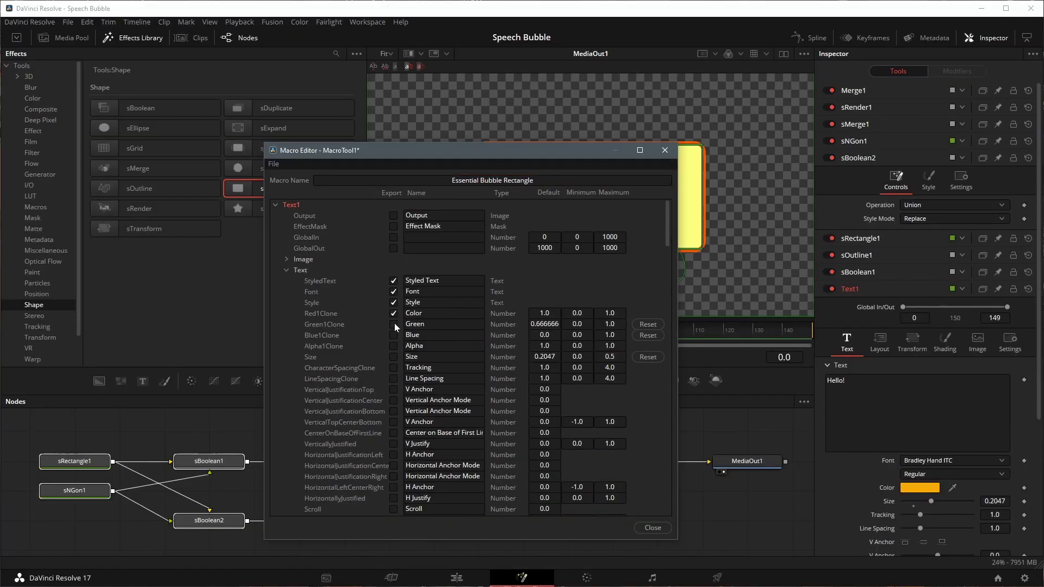
pyautogui.scroll(-20, 342, 425)
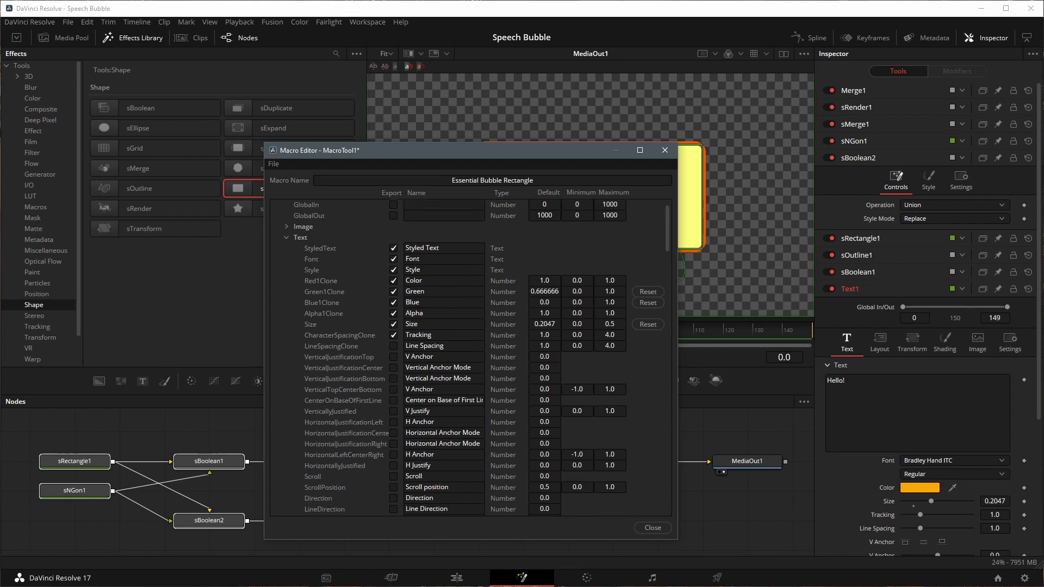
pyautogui.press('Return')
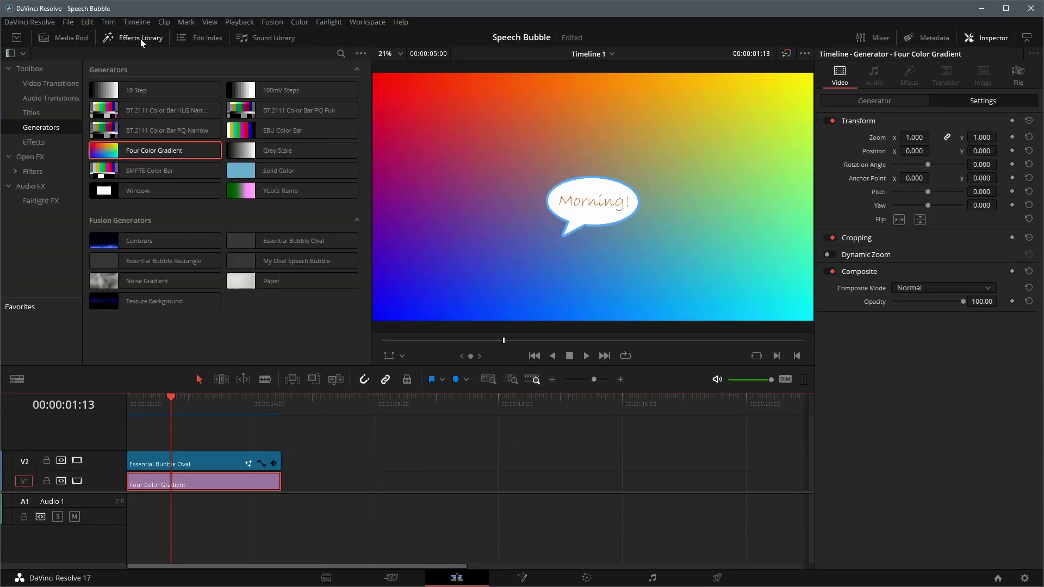
# - Place the Essential Bubble Rectangle generator at the start of track V3 and set its border corner radius to 0.785
pyautogui.moveTo(163, 261); pyautogui.dragTo(185, 442)
pyautogui.click(193, 406)
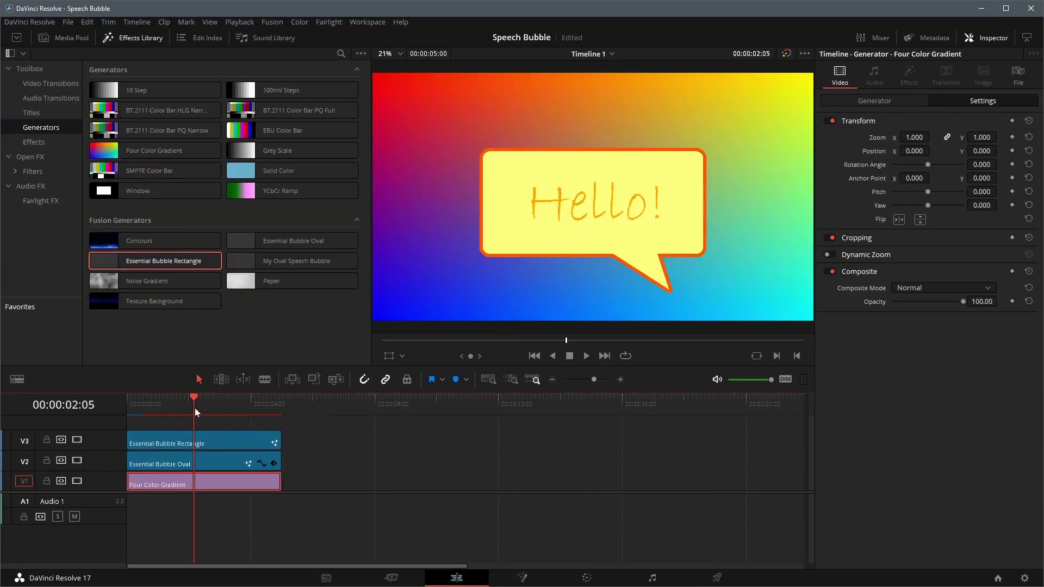
pyautogui.moveTo(914, 137); pyautogui.dragTo(1041, 139)
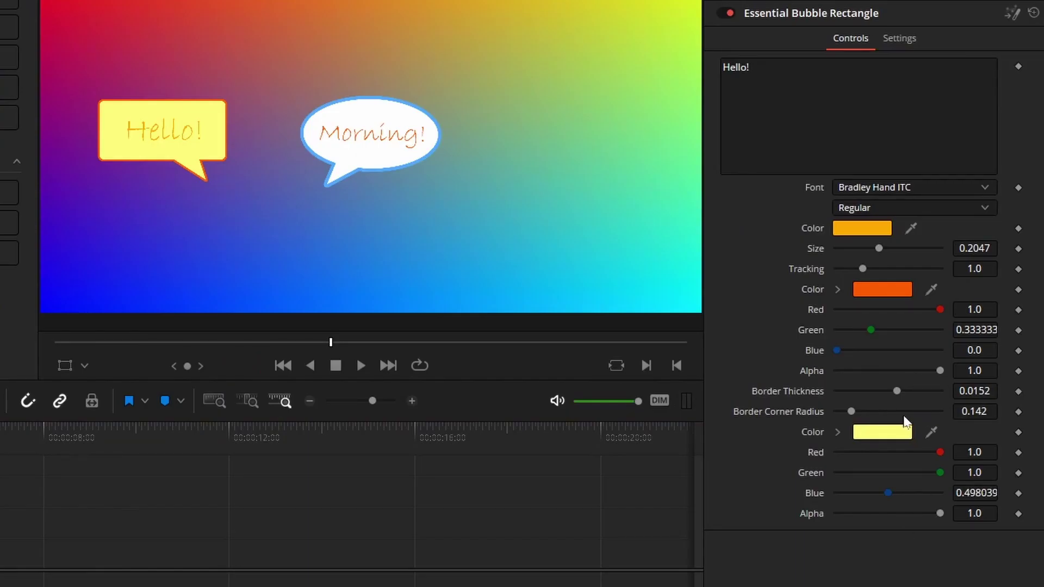
pyautogui.moveTo(851, 411); pyautogui.dragTo(918, 412)
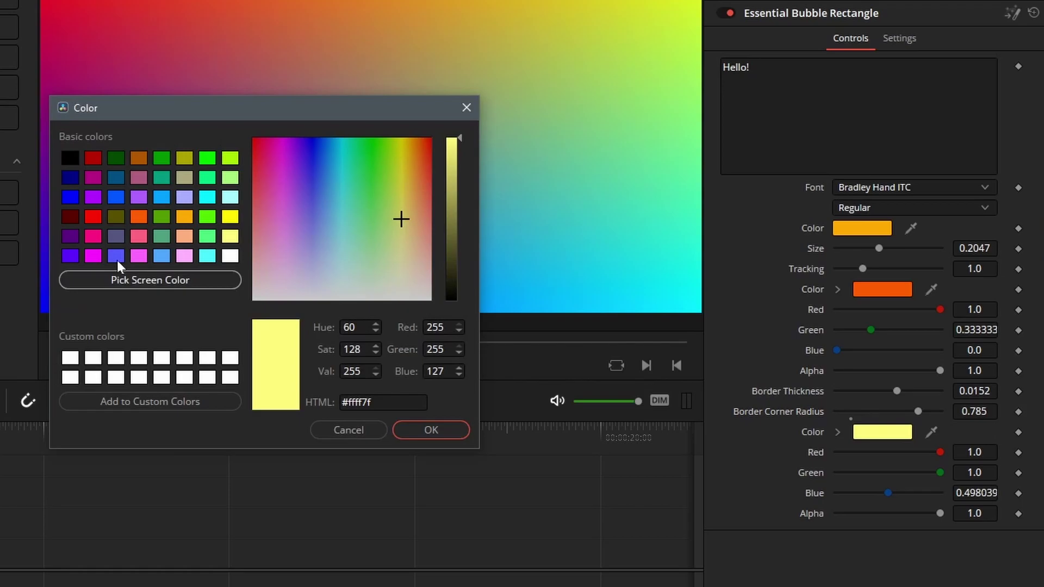